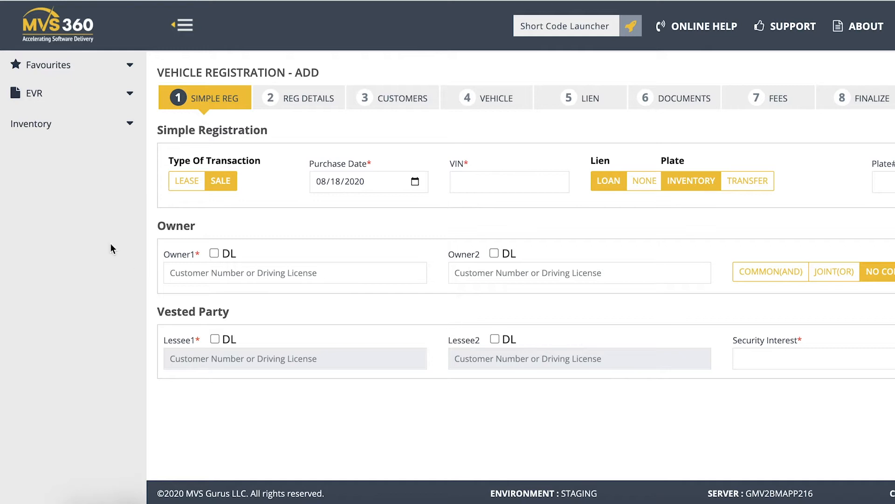
- Open the RG Registration form from the EVR section
{"action": "left_click", "coordinate": [132, 96]}
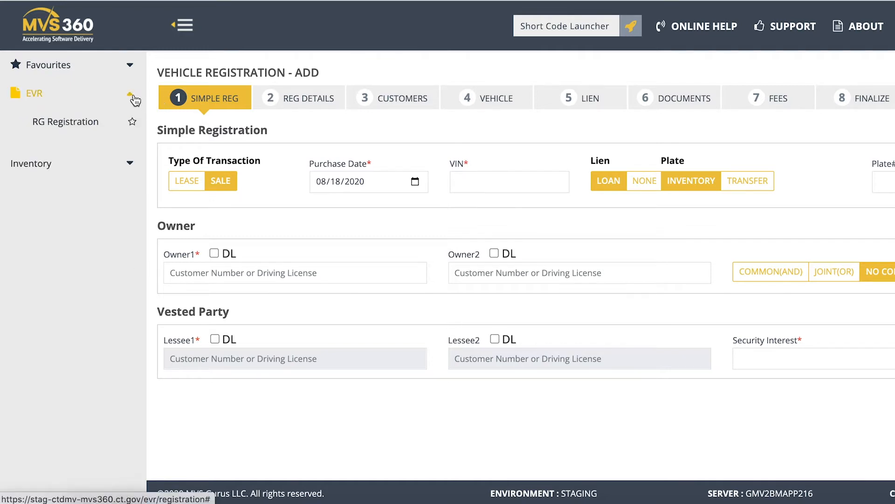
{"action": "left_click", "coordinate": [96, 122]}
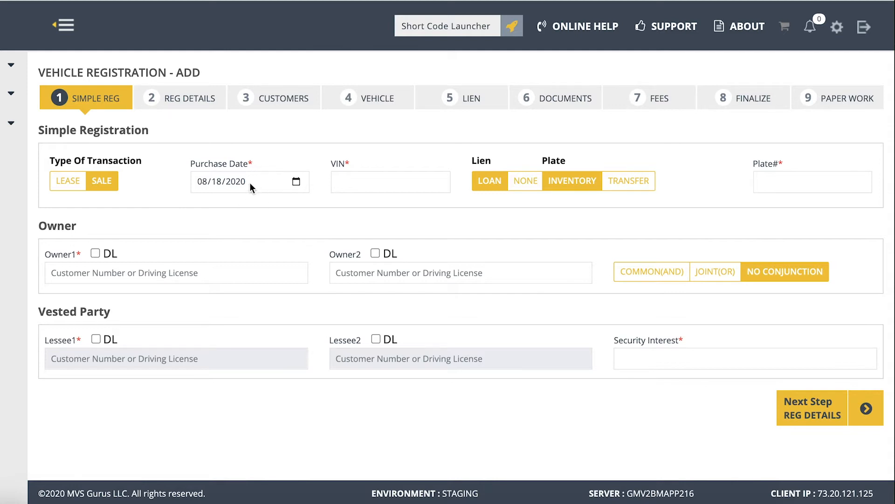
- Set the purchase date of the simple registration to 08/17/2020
{"action": "left_click", "coordinate": [295, 181]}
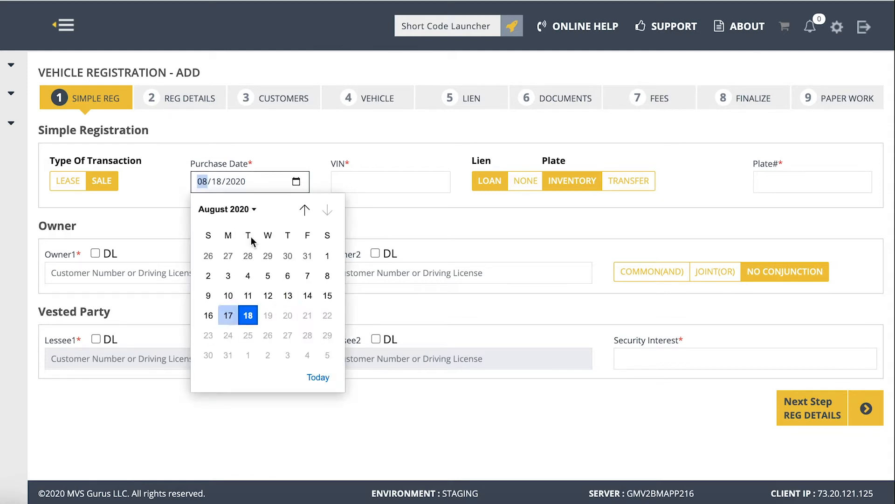
{"action": "left_click", "coordinate": [304, 209]}
{"action": "left_click", "coordinate": [327, 210]}
{"action": "left_click", "coordinate": [244, 182]}
{"action": "left_click", "coordinate": [220, 180]}
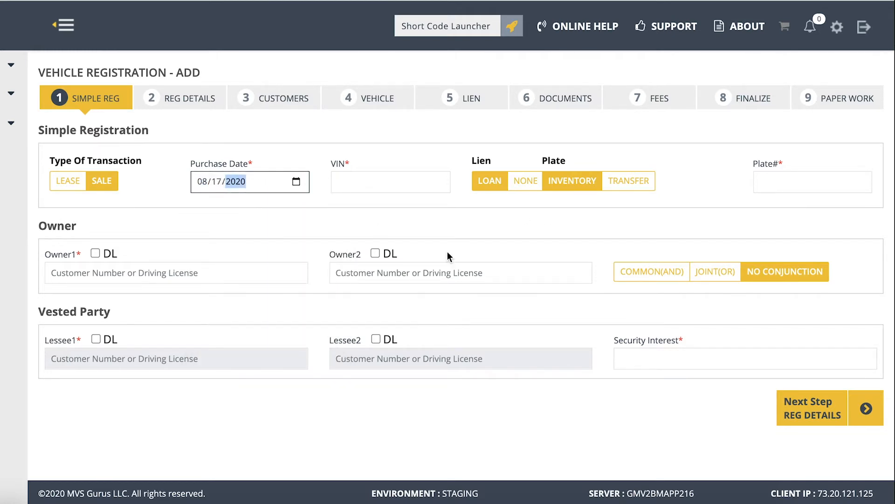
{"action": "left_click", "coordinate": [372, 211]}
- Enter the vehicle's VIN and the inventory plate number in the simple registration
{"action": "left_click", "coordinate": [395, 189]}
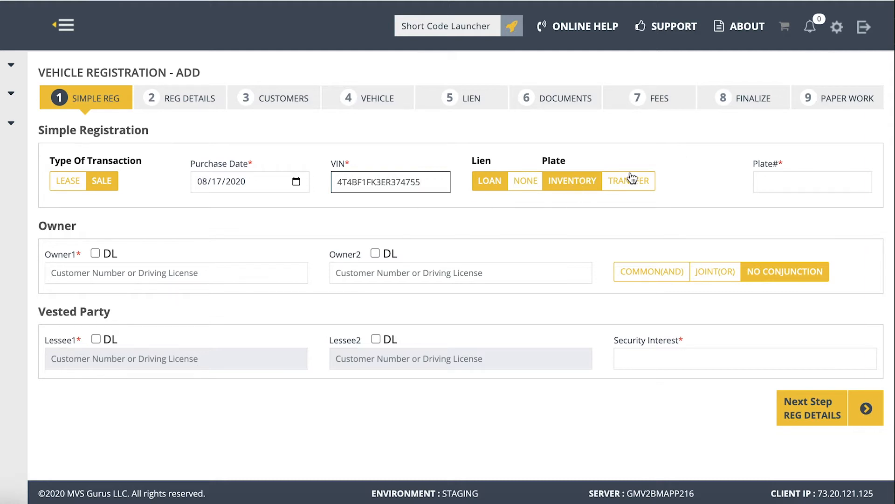
{"action": "left_click", "coordinate": [807, 178]}
{"action": "type", "text": "ax"}
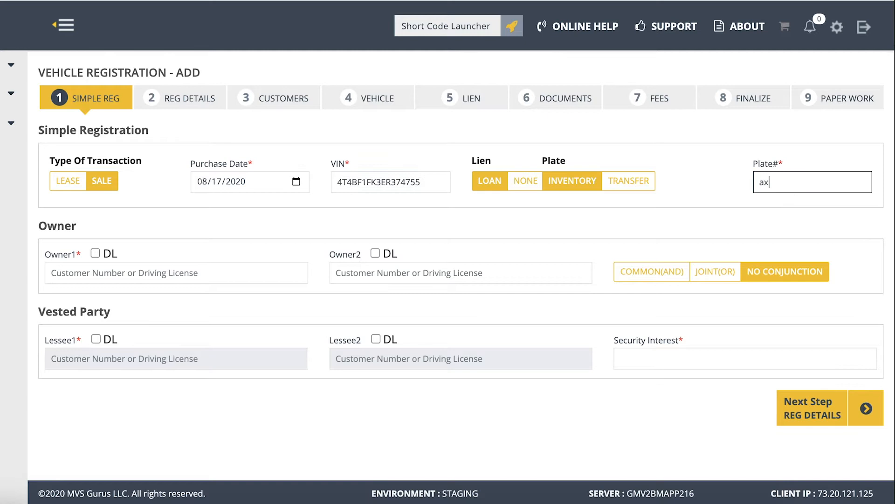
{"action": "type", "text": "31135"}
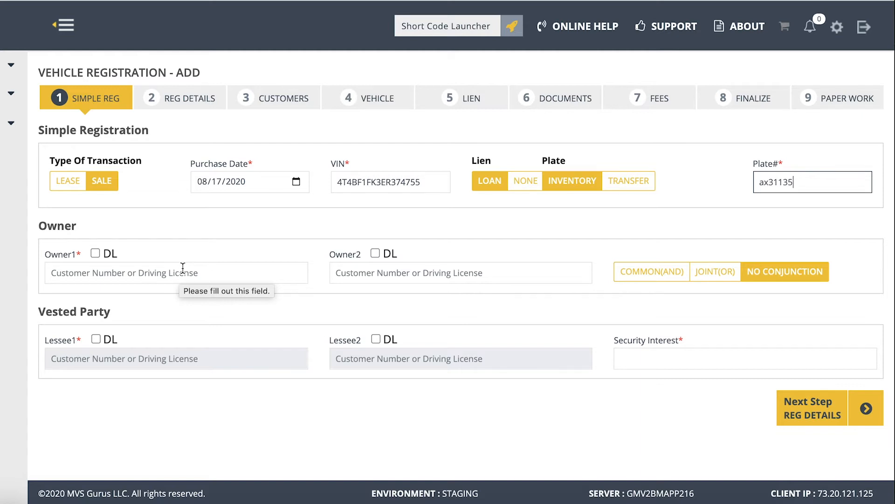
- Enter the customer number for Owner1 with DL unchecked, and skip past the empty Owner2 field
{"action": "left_click", "coordinate": [98, 253]}
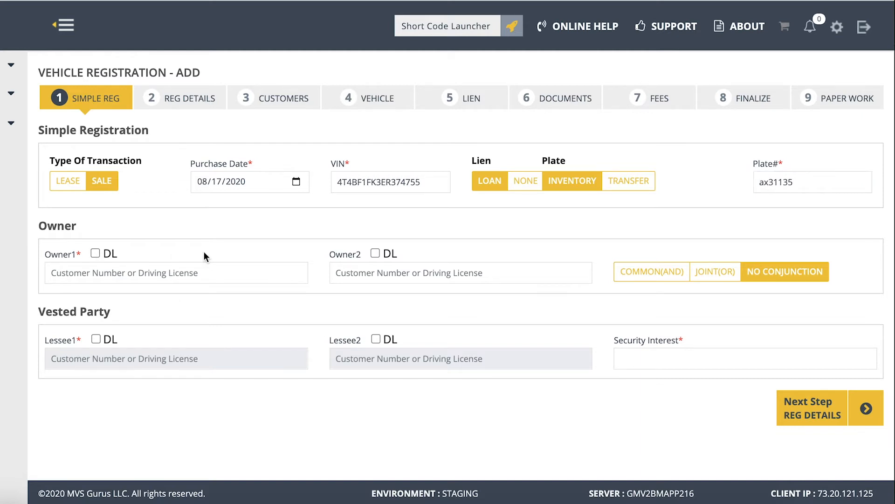
{"action": "left_click", "coordinate": [96, 254]}
{"action": "left_click", "coordinate": [95, 254]}
{"action": "left_click", "coordinate": [119, 276]}
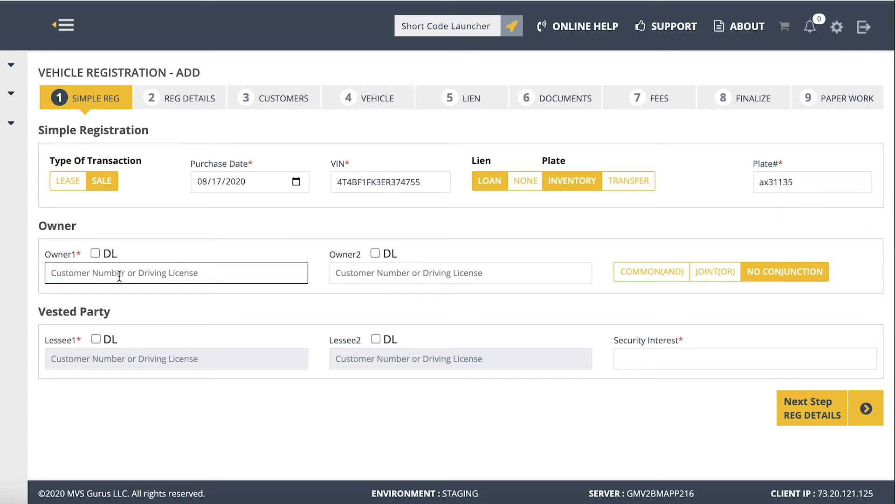
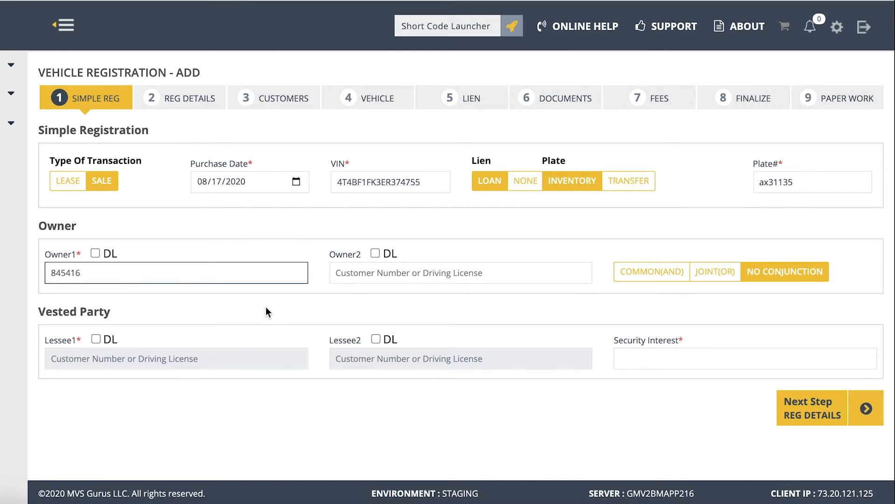
{"action": "key", "text": "Tab"}
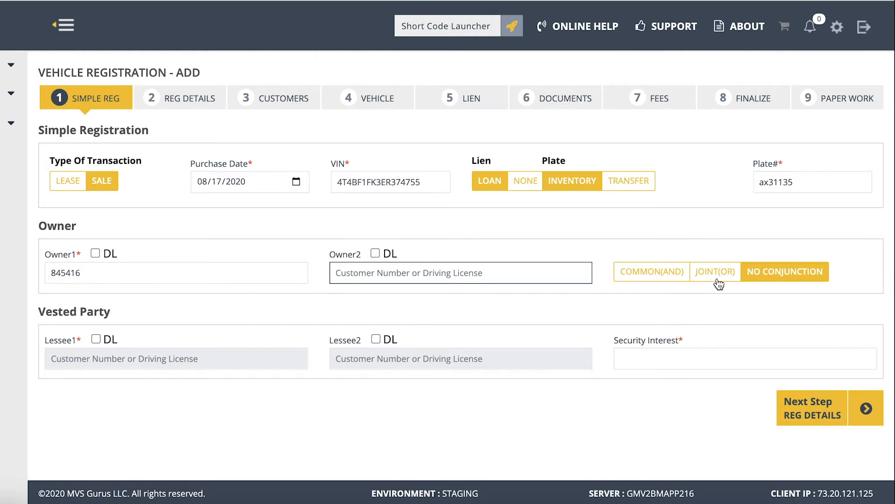
{"action": "key", "text": "Tab"}
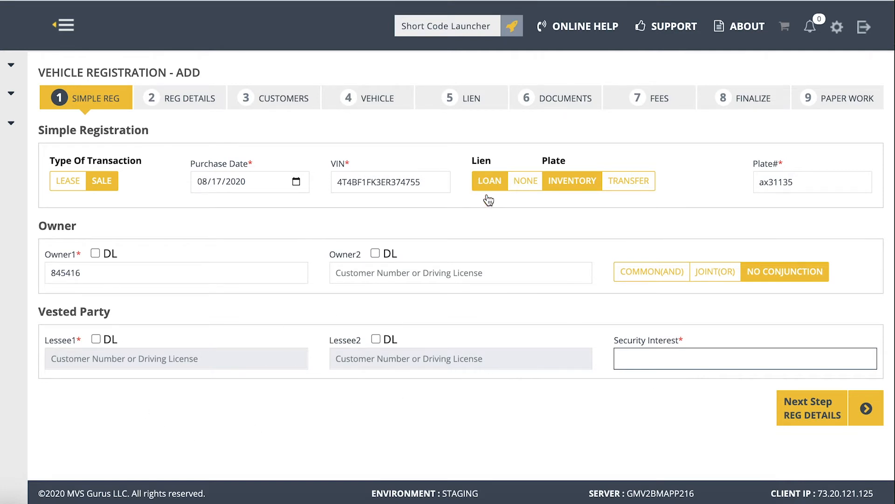
- Enter the lienholder's customer number as the security interest and continue to the registration details
{"action": "left_click", "coordinate": [661, 360]}
{"action": "left_click", "coordinate": [801, 413]}
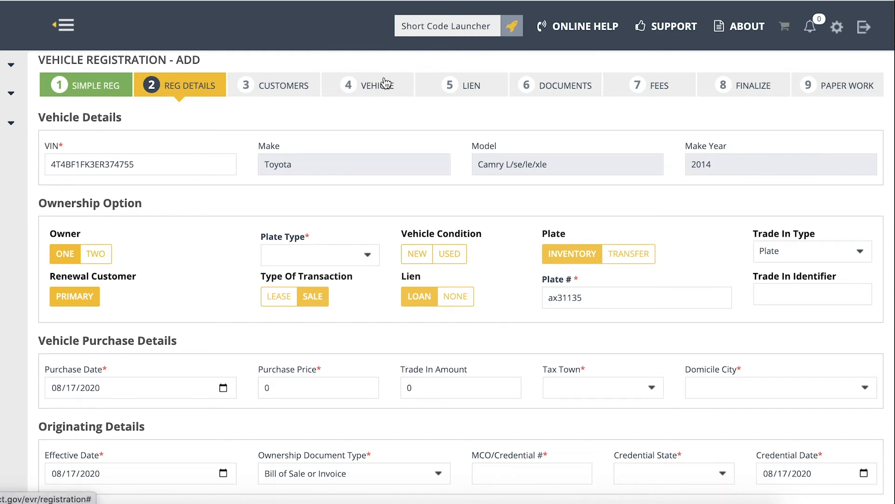
- Set the plate type to Regular and the vehicle condition to Used in the ownership options
{"action": "left_click", "coordinate": [332, 258]}
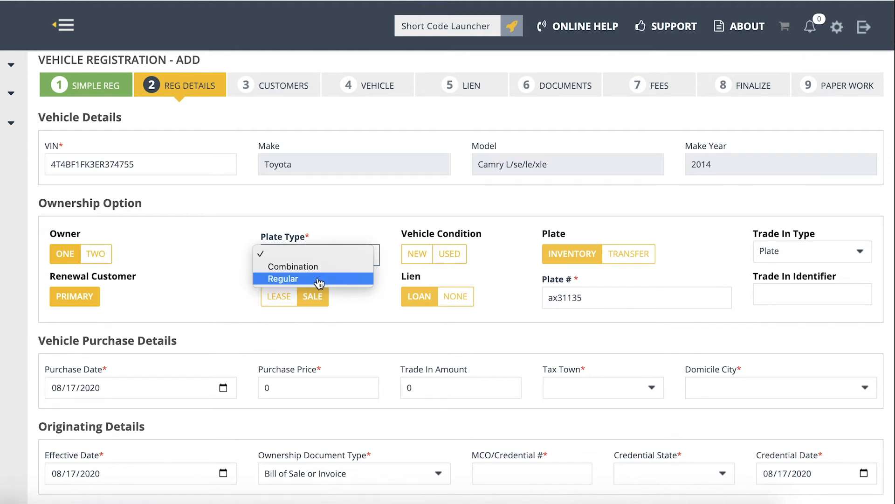
{"action": "left_click", "coordinate": [319, 281]}
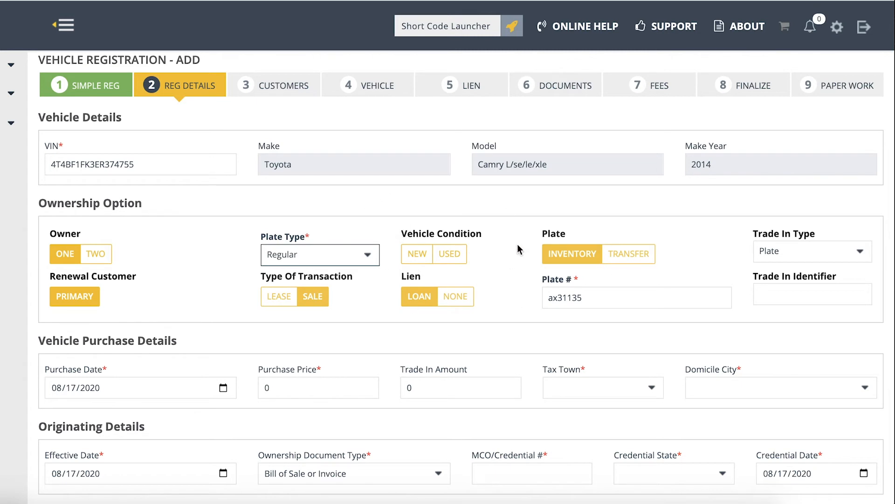
{"action": "left_click", "coordinate": [450, 256]}
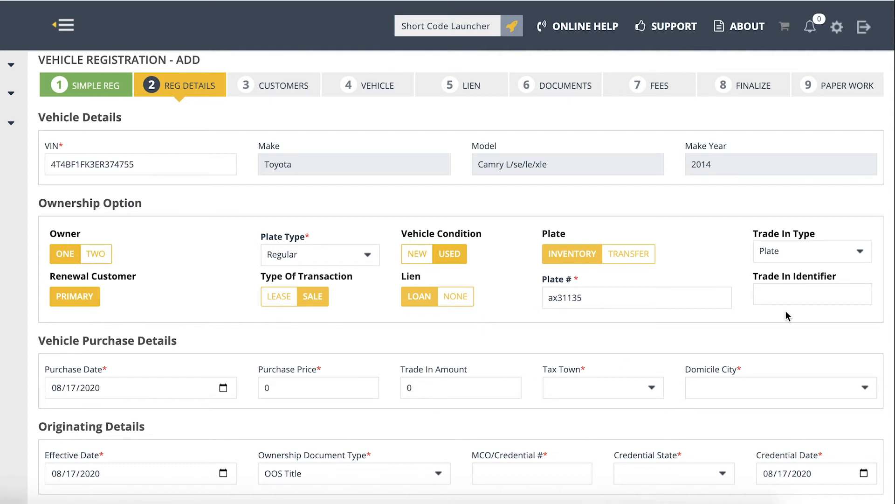
- Set the purchase price to 1300 in the vehicle purchase details, keeping the trade-in amount at 0
{"action": "scroll", "coordinate": [225, 307], "scroll_direction": "down", "scroll_amount": 2}
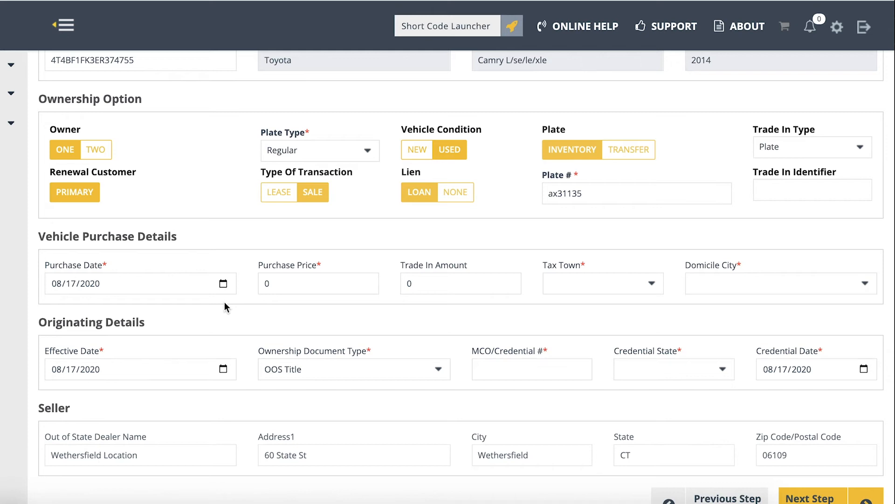
{"action": "left_click", "coordinate": [299, 282]}
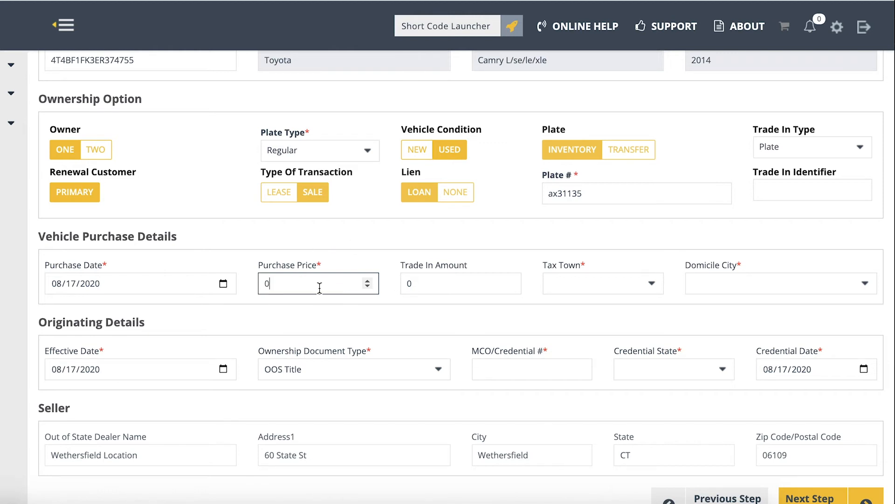
{"action": "left_click_drag", "start_coordinate": [319, 287], "coordinate": [252, 287]}
{"action": "type", "text": "1300"}
{"action": "key", "text": "Tab"}
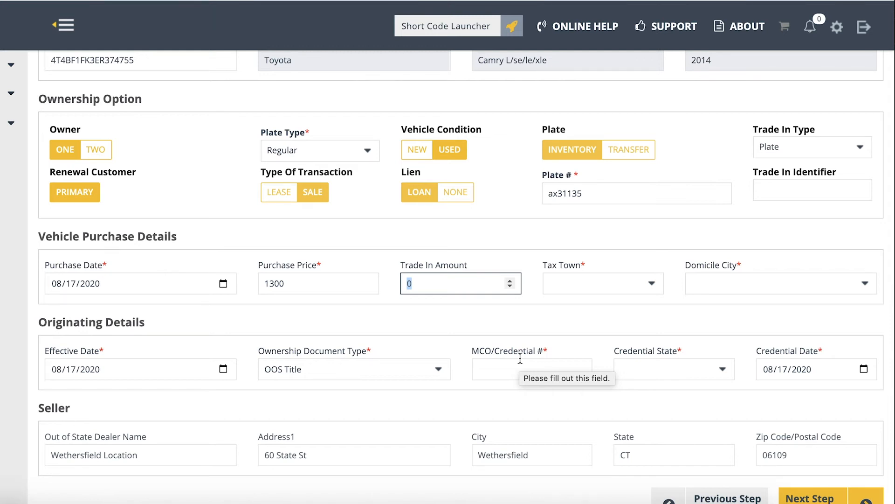
{"action": "key", "text": "Tab"}
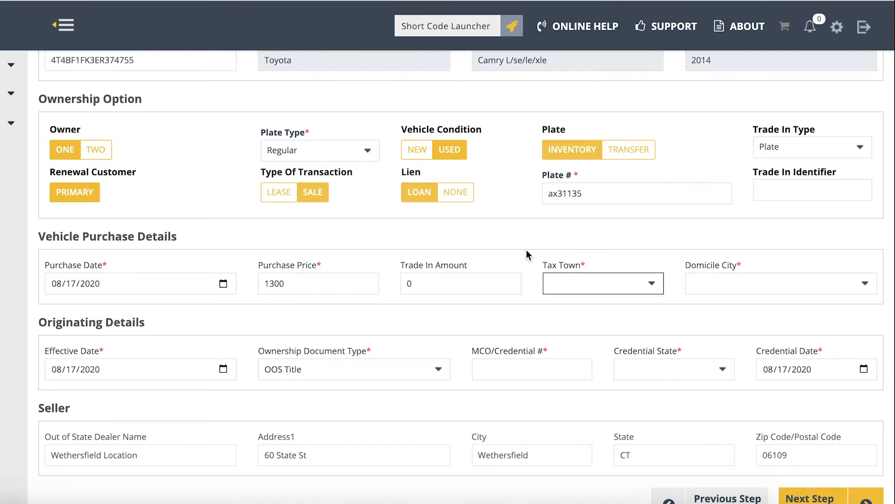
- Choose ANDOVER as the tax town and ADDISON as the domicile city
{"action": "left_click", "coordinate": [617, 292]}
{"action": "left_click", "coordinate": [731, 316]}
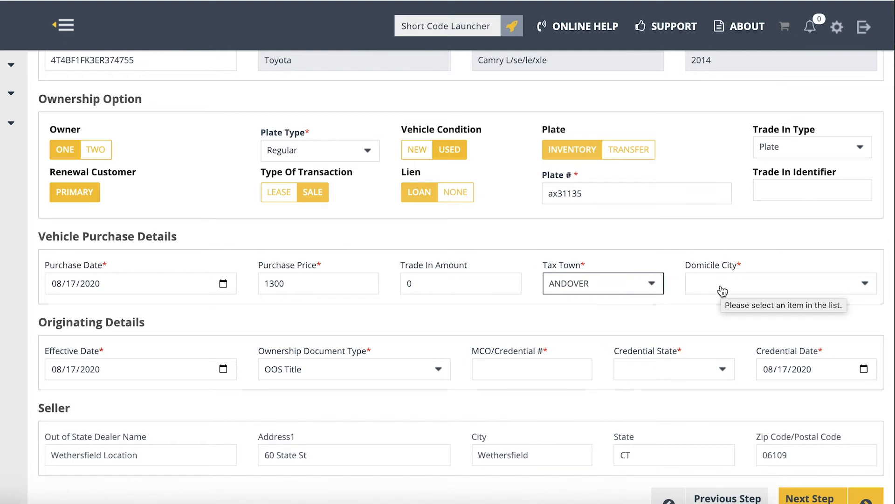
{"action": "left_click", "coordinate": [723, 291]}
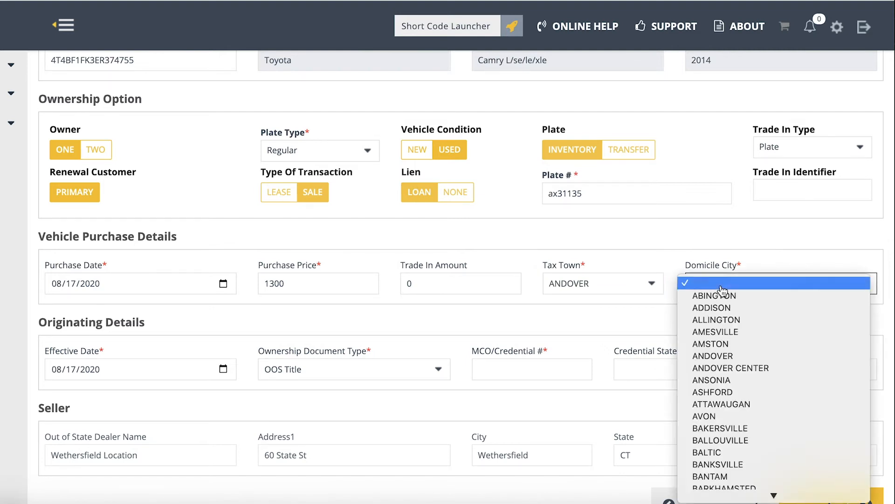
{"action": "left_click", "coordinate": [760, 311]}
- Check the effective date and the available ownership document types in the originating details
{"action": "scroll", "coordinate": [539, 370], "scroll_direction": "down", "scroll_amount": 2}
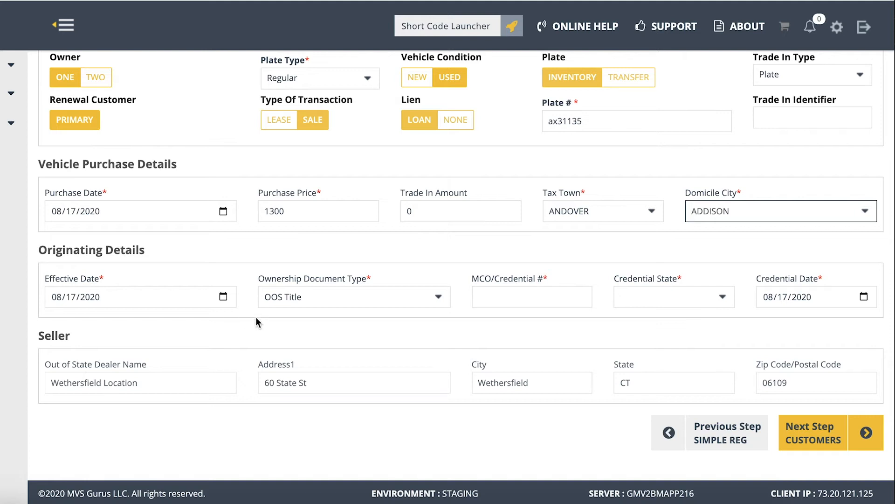
{"action": "left_click", "coordinate": [224, 296]}
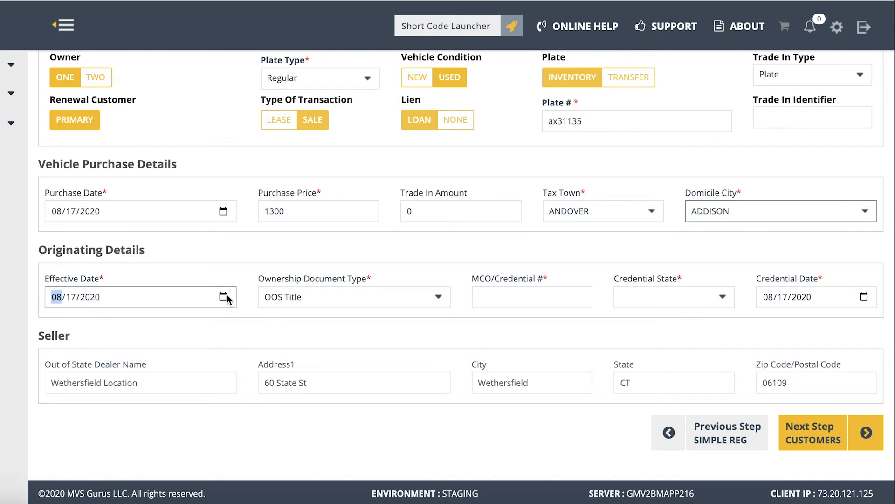
{"action": "left_click", "coordinate": [206, 254]}
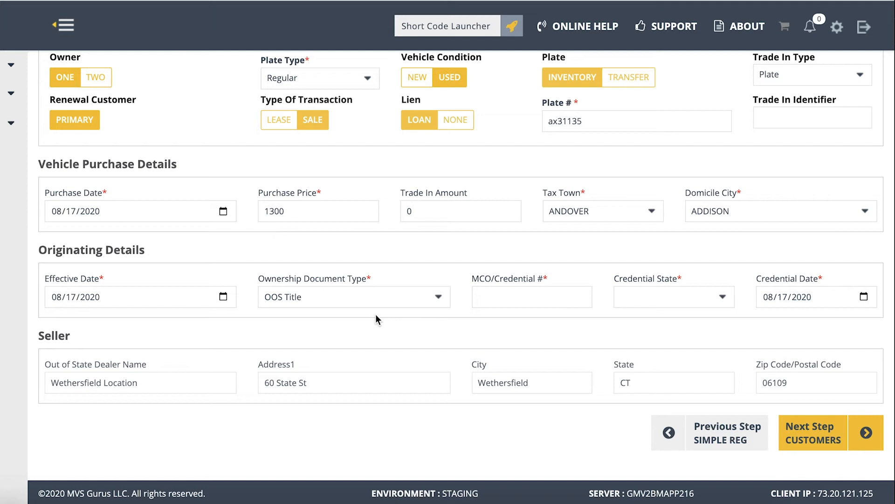
{"action": "left_click", "coordinate": [438, 299]}
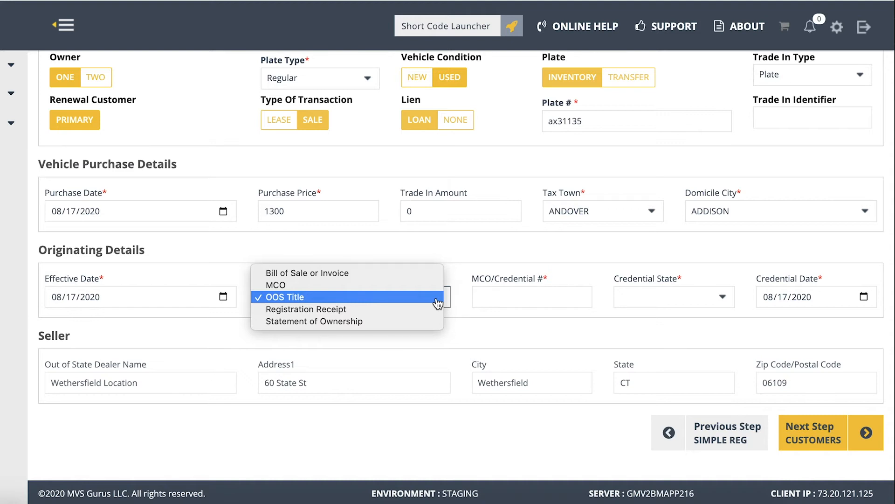
- Enter sss444 as the MCO/credential number, set the credential state to Alaska, and continue to the customers stage
{"action": "left_click", "coordinate": [536, 296]}
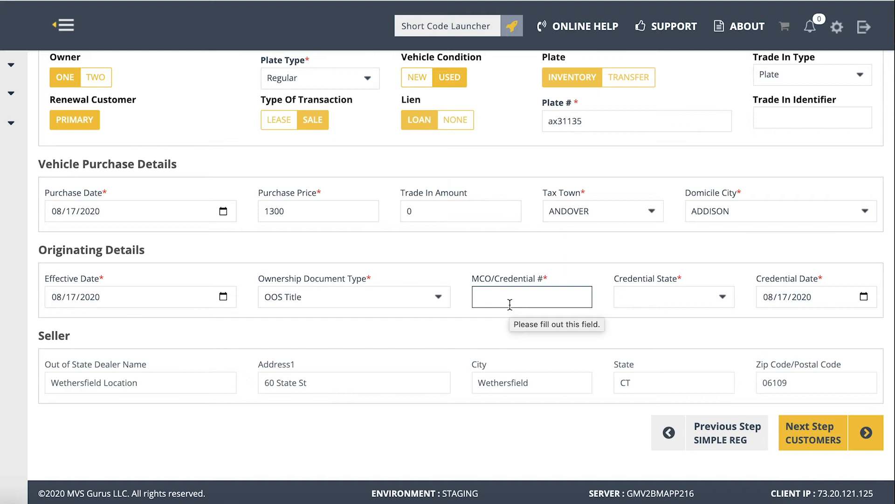
{"action": "type", "text": "sss444"}
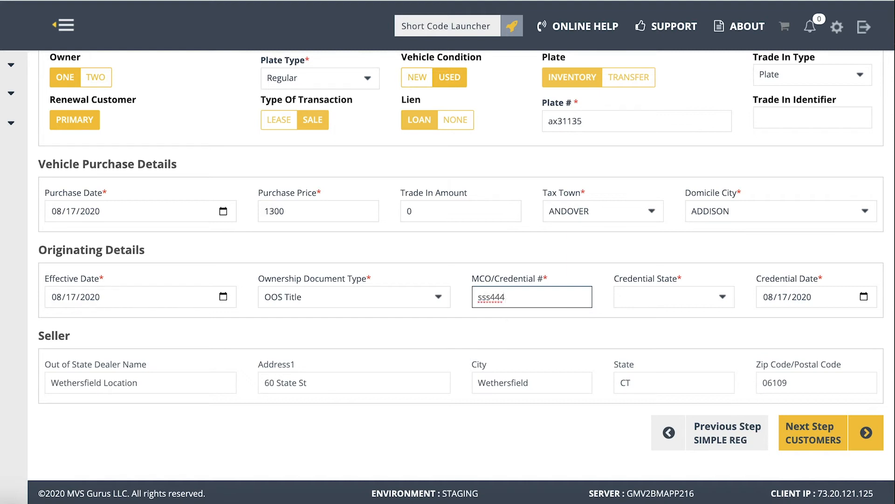
{"action": "left_click", "coordinate": [654, 328]}
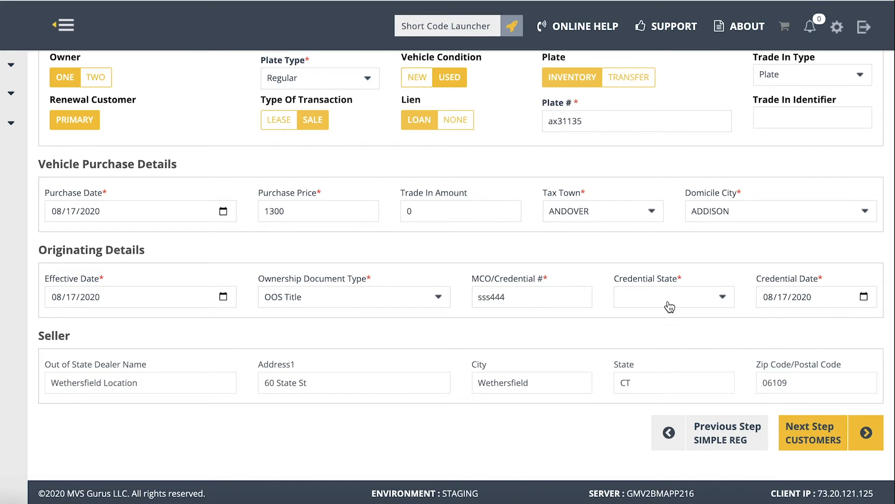
{"action": "left_click", "coordinate": [670, 307]}
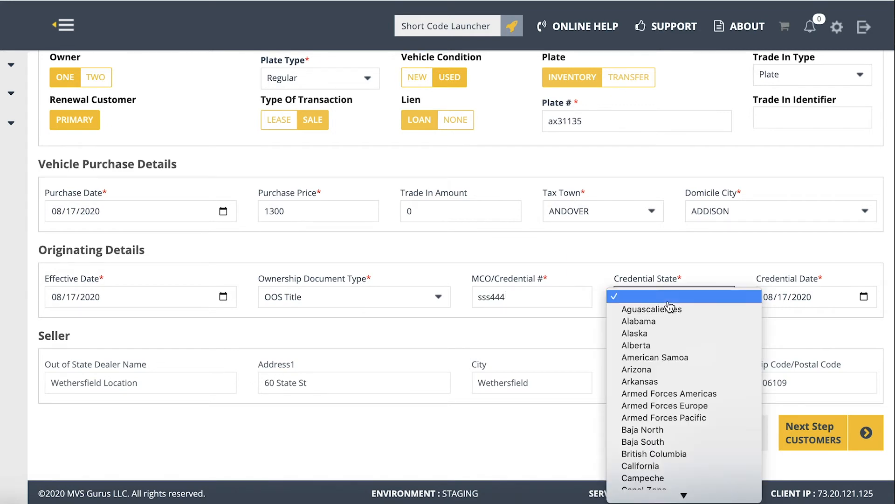
{"action": "left_click", "coordinate": [635, 335]}
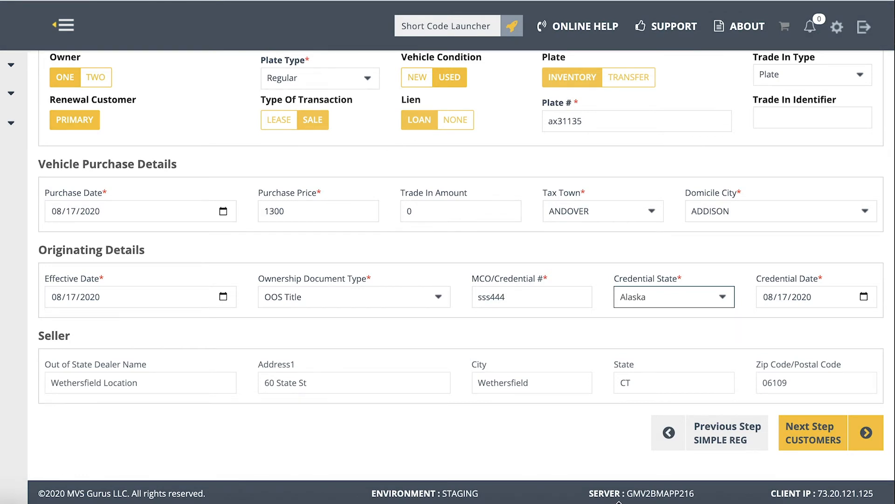
{"action": "left_click", "coordinate": [815, 443]}
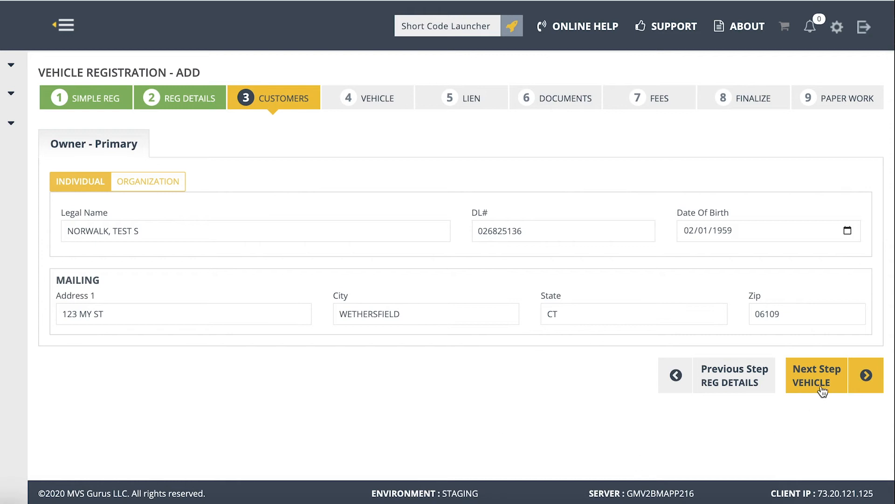
- Continue from the customers stage to the vehicle stage and set the body style to 4D
{"action": "left_click", "coordinate": [814, 385]}
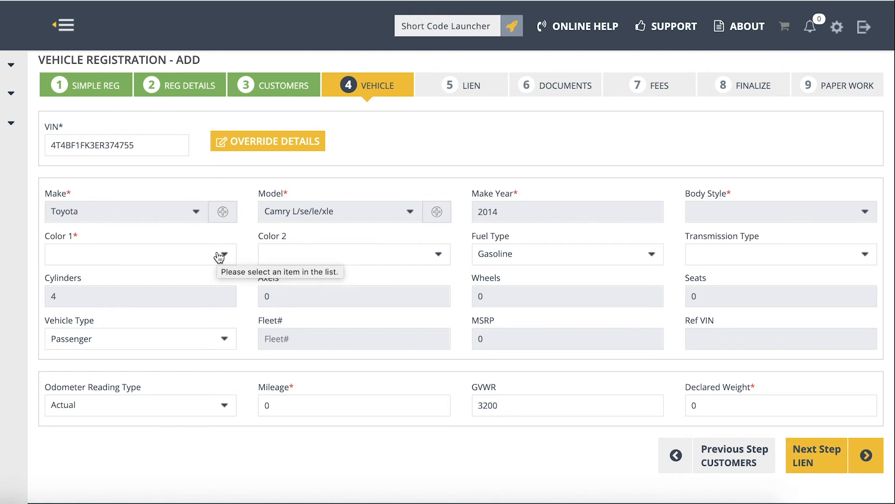
{"action": "left_click", "coordinate": [769, 212]}
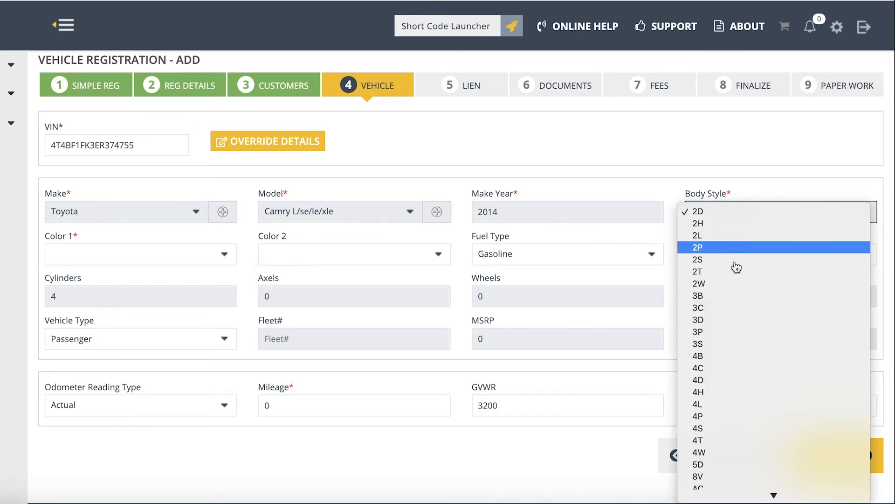
{"action": "left_click", "coordinate": [735, 379]}
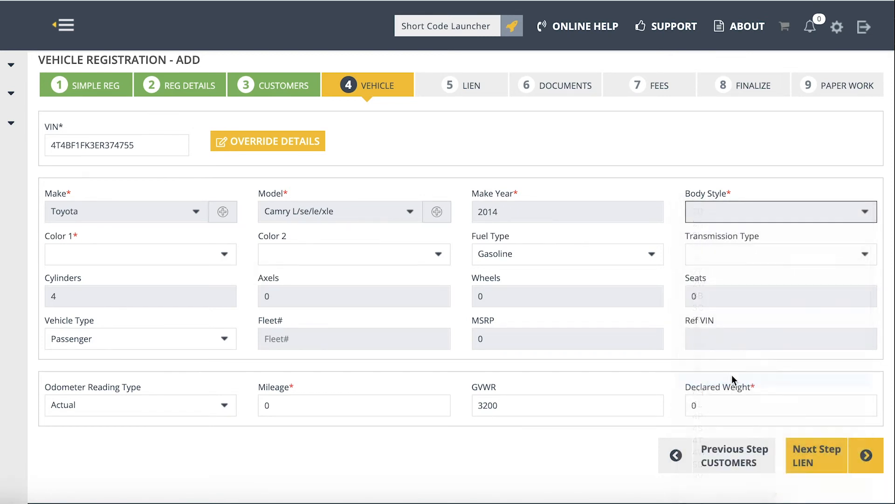
- Open and dismiss the form for adding a make/model, and set the vehicle's Color 1 to Gray
{"action": "left_click", "coordinate": [438, 214]}
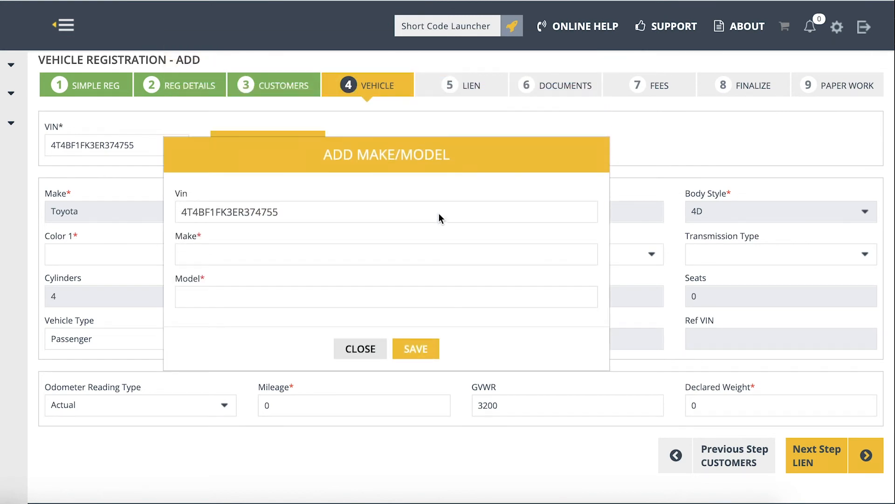
{"action": "left_click", "coordinate": [366, 355]}
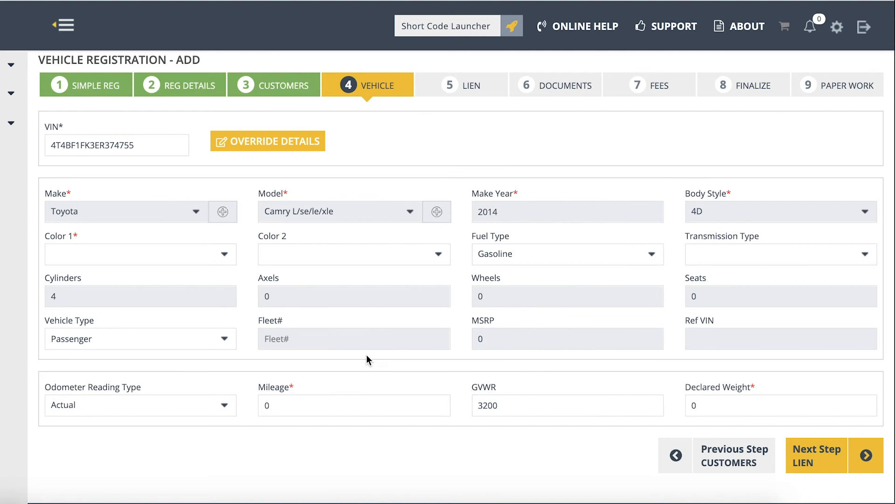
{"action": "left_click", "coordinate": [203, 259]}
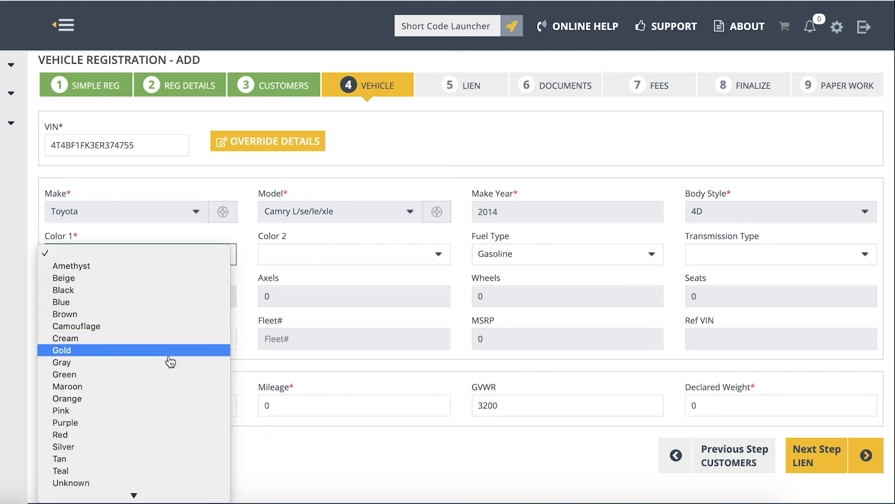
{"action": "left_click", "coordinate": [140, 362]}
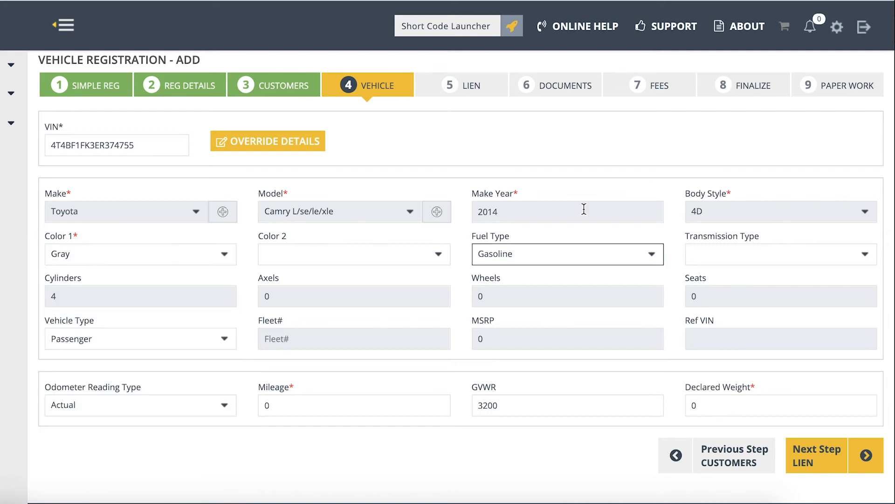
- Check the available vehicle types and keep Passenger selected
{"action": "scroll", "coordinate": [542, 229], "scroll_direction": "down", "scroll_amount": 1}
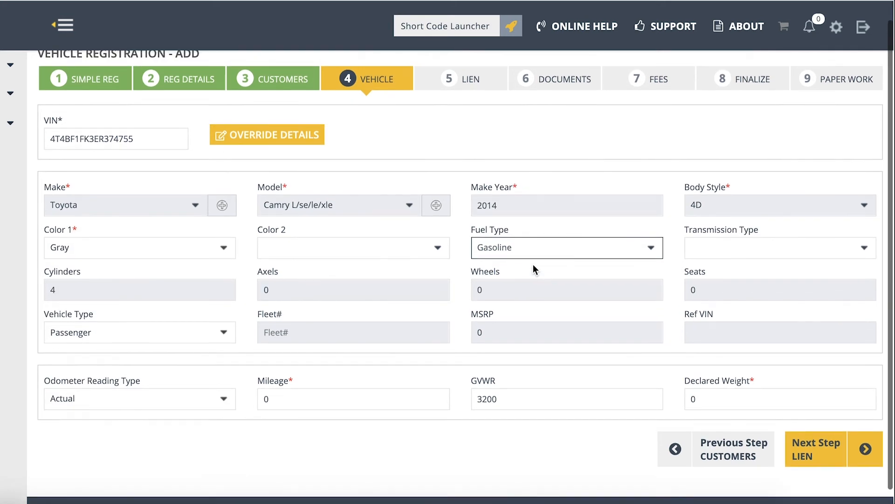
{"action": "scroll", "coordinate": [533, 264], "scroll_direction": "down", "scroll_amount": 2}
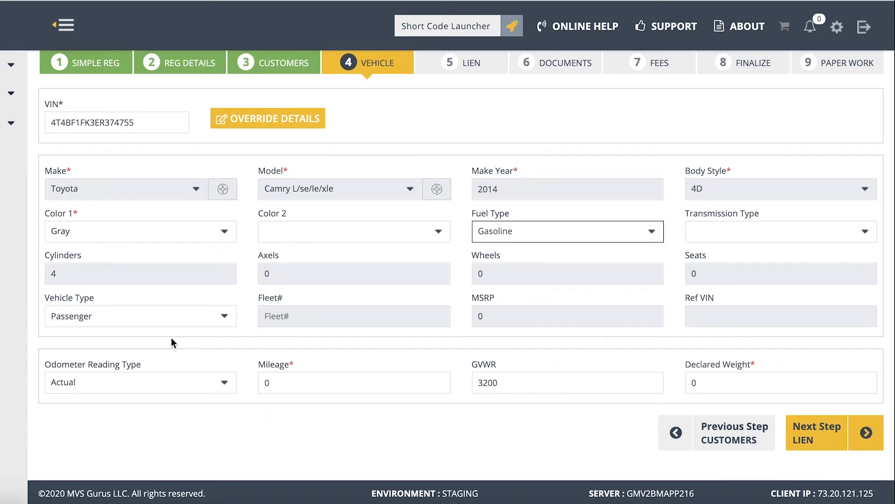
{"action": "left_click", "coordinate": [195, 321]}
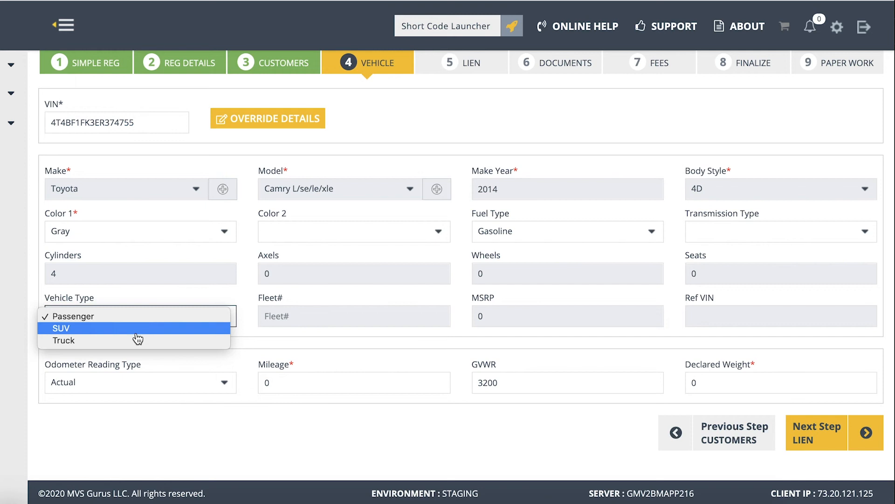
{"action": "left_click", "coordinate": [145, 279]}
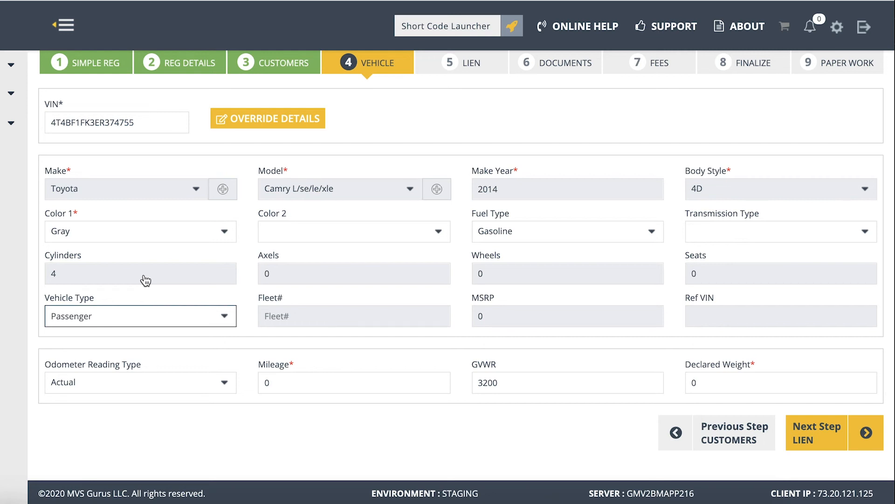
- Set the vehicle's mileage to 25000 and continue to the lien stage
{"action": "key", "text": "Tab"}
{"action": "key", "text": "Tab"}
{"action": "type", "text": "24"}
{"action": "key", "text": "BackSpace"}
{"action": "type", "text": "5000"}
{"action": "left_click", "coordinate": [323, 379]}
{"action": "left_click_drag", "start_coordinate": [323, 379], "coordinate": [233, 380]}
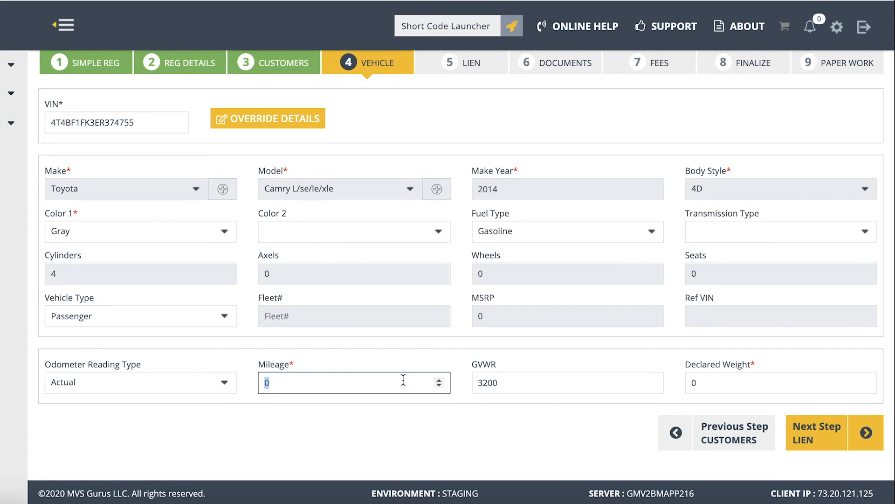
{"action": "type", "text": "25000"}
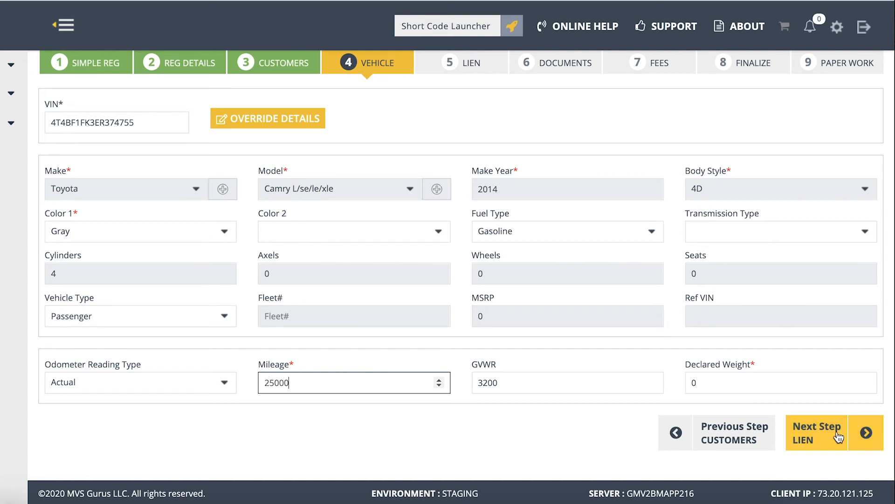
{"action": "left_click", "coordinate": [812, 437]}
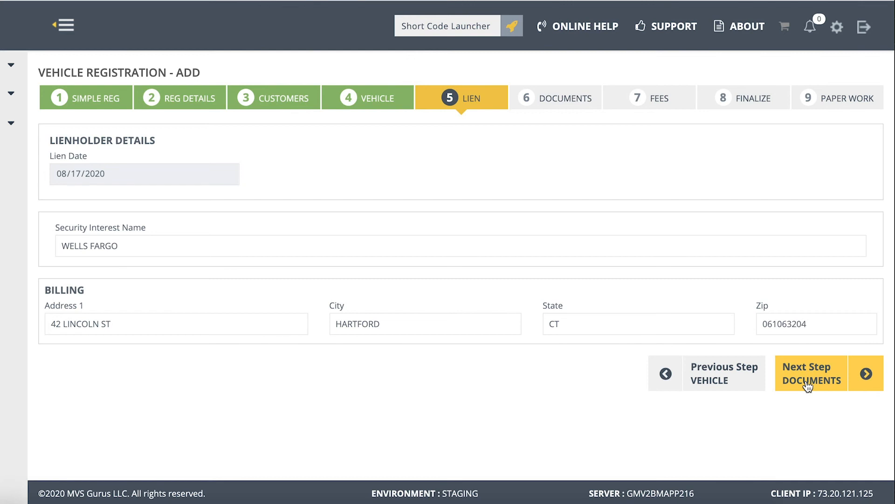
- Continue from the lien stage to the documents stage and mark all listed documents as received
{"action": "left_click", "coordinate": [809, 385]}
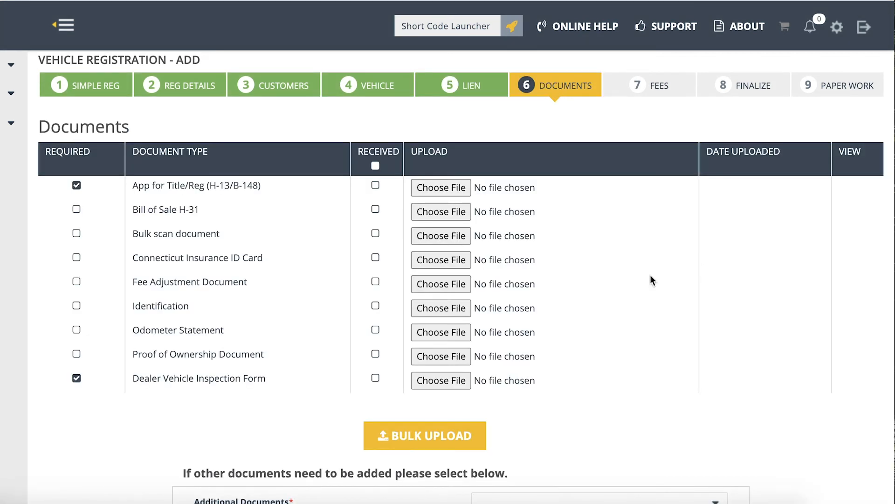
{"action": "scroll", "coordinate": [608, 315], "scroll_direction": "down", "scroll_amount": 3}
{"action": "scroll", "coordinate": [608, 315], "scroll_direction": "up", "scroll_amount": 3}
{"action": "scroll", "coordinate": [608, 315], "scroll_direction": "up", "scroll_amount": 1}
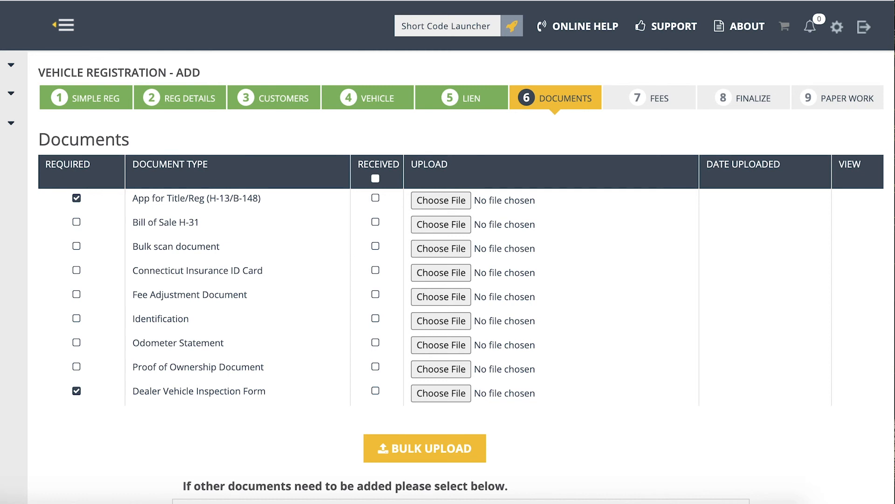
{"action": "left_click", "coordinate": [376, 178]}
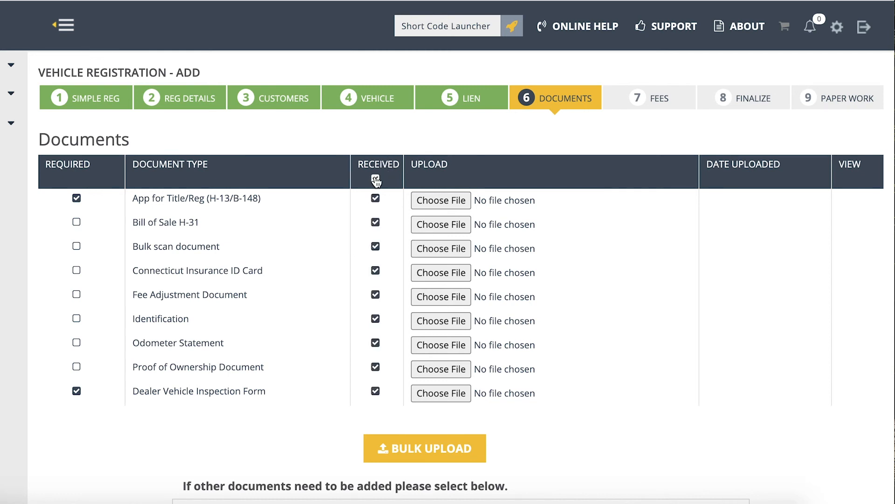
{"action": "left_click", "coordinate": [375, 179]}
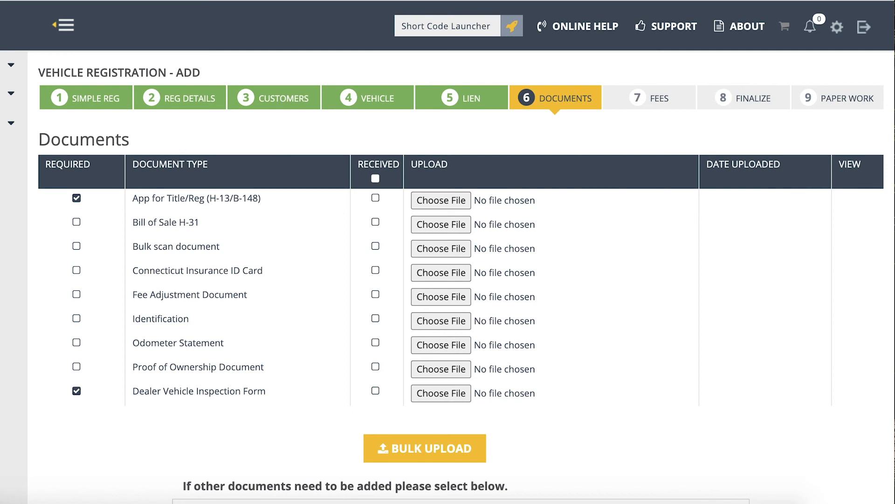
{"action": "left_click", "coordinate": [376, 178]}
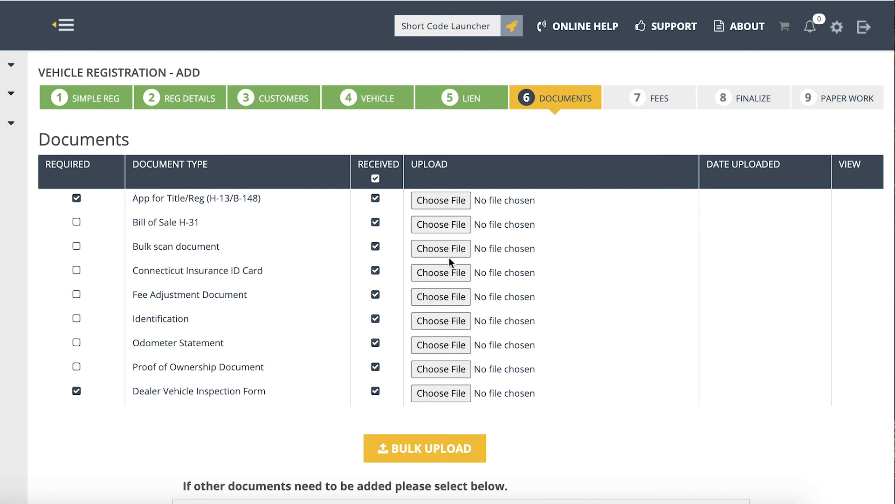
- Add DEEP Document as an additional document and mark it as received
{"action": "scroll", "coordinate": [612, 389], "scroll_direction": "down", "scroll_amount": 3}
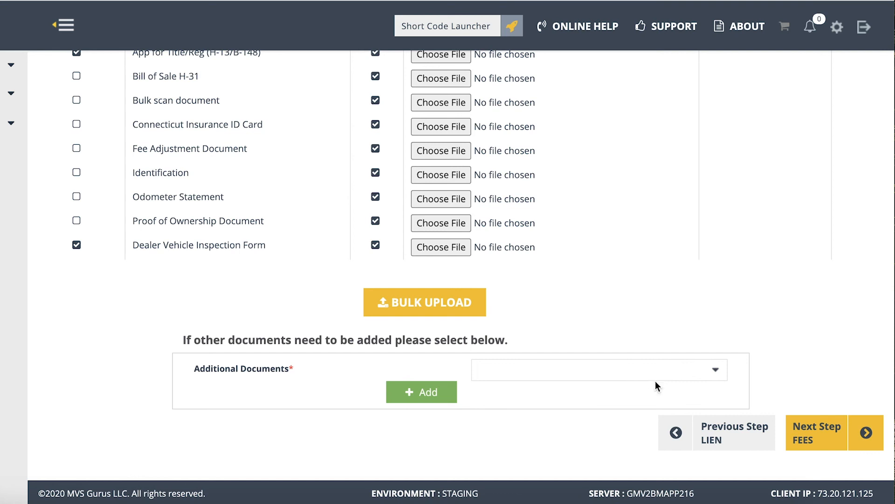
{"action": "left_click", "coordinate": [695, 370]}
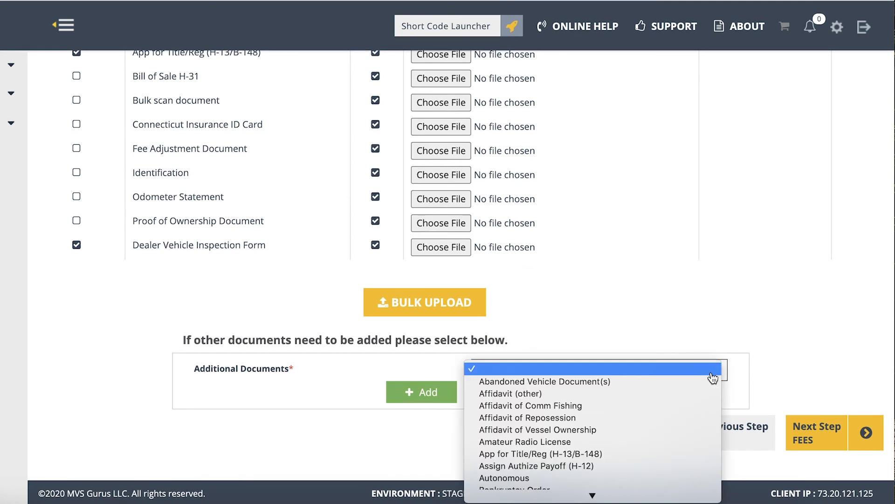
{"action": "scroll", "coordinate": [595, 426], "scroll_direction": "down", "scroll_amount": 5}
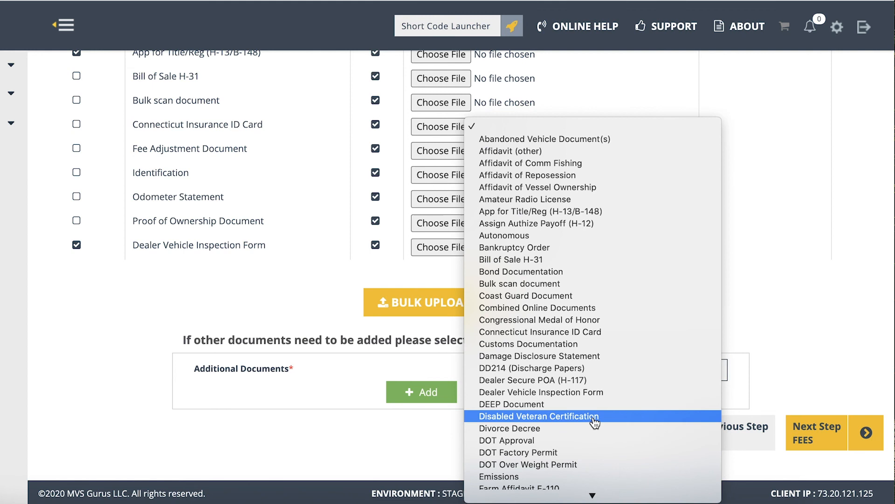
{"action": "left_click", "coordinate": [555, 405]}
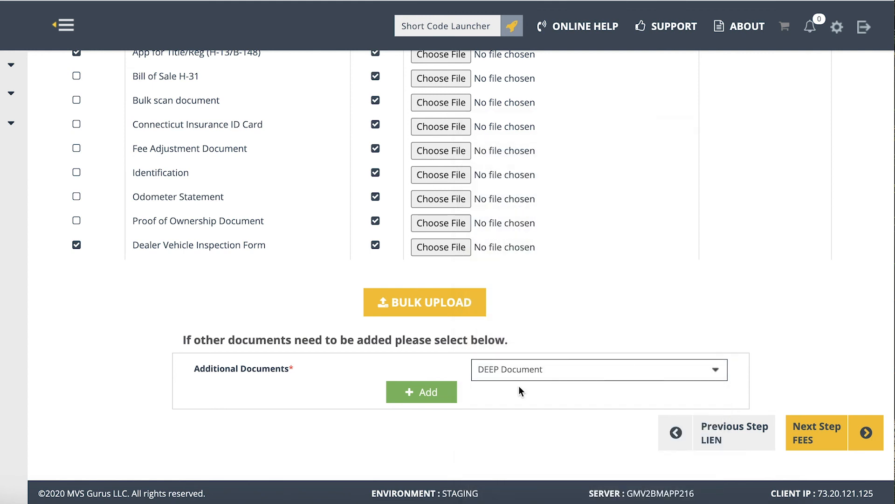
{"action": "left_click", "coordinate": [409, 398]}
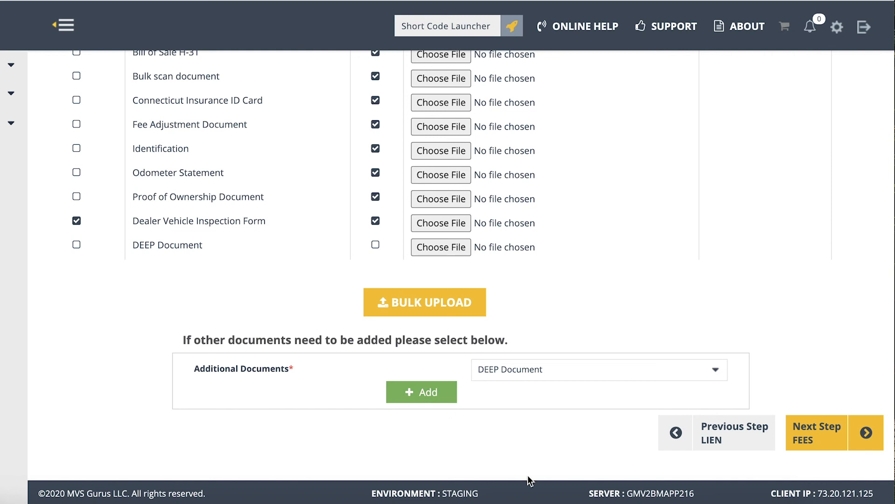
{"action": "scroll", "coordinate": [444, 290], "scroll_direction": "up", "scroll_amount": 5}
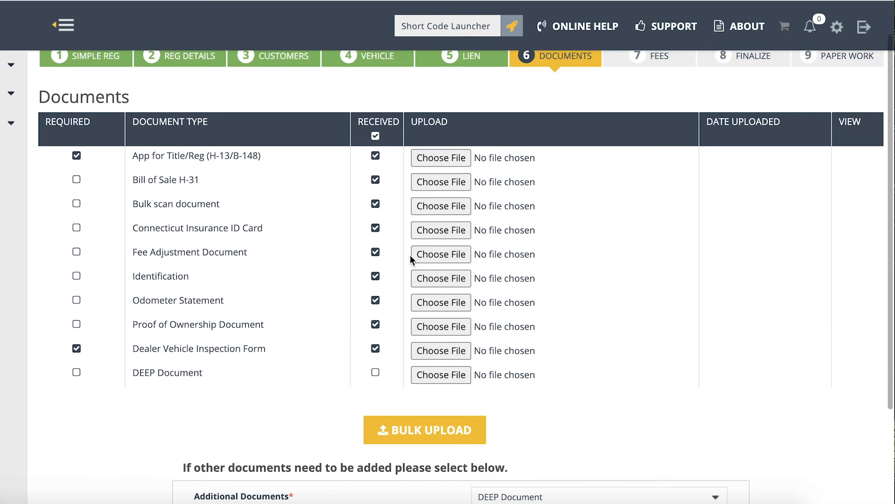
{"action": "scroll", "coordinate": [410, 255], "scroll_direction": "down", "scroll_amount": 3}
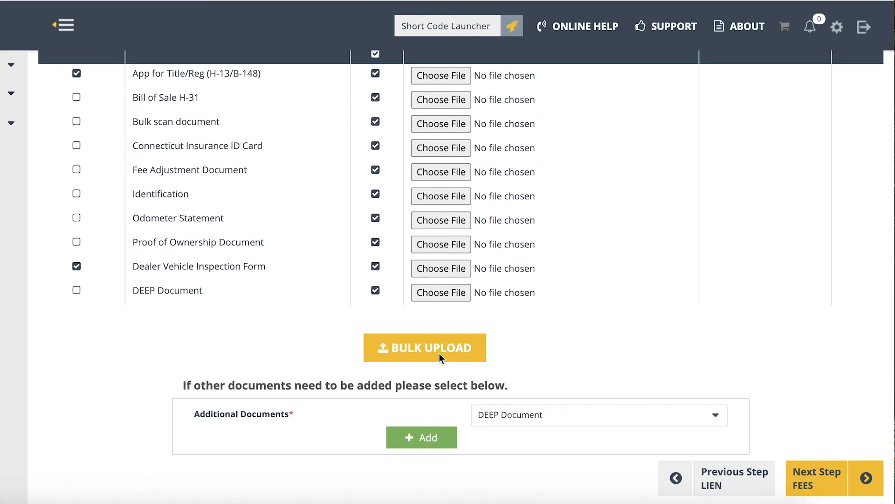
- Bulk upload Sample.pdf from Downloads for the received documents and continue to the fees stage
{"action": "left_click", "coordinate": [439, 355]}
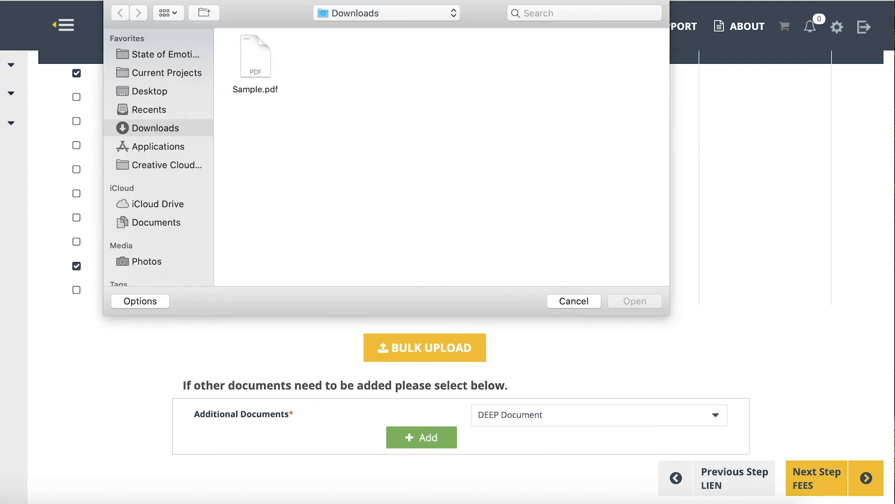
{"action": "left_click", "coordinate": [254, 57]}
{"action": "left_click", "coordinate": [631, 301]}
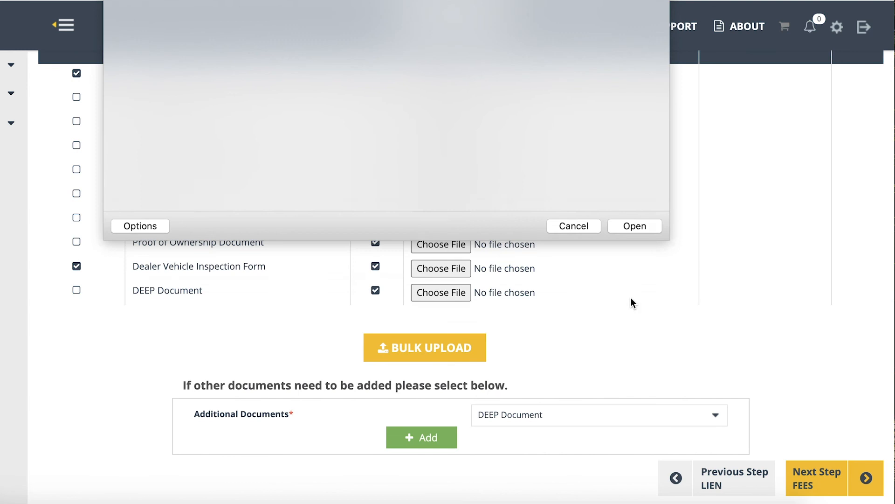
{"action": "scroll", "coordinate": [599, 406], "scroll_direction": "down", "scroll_amount": 3}
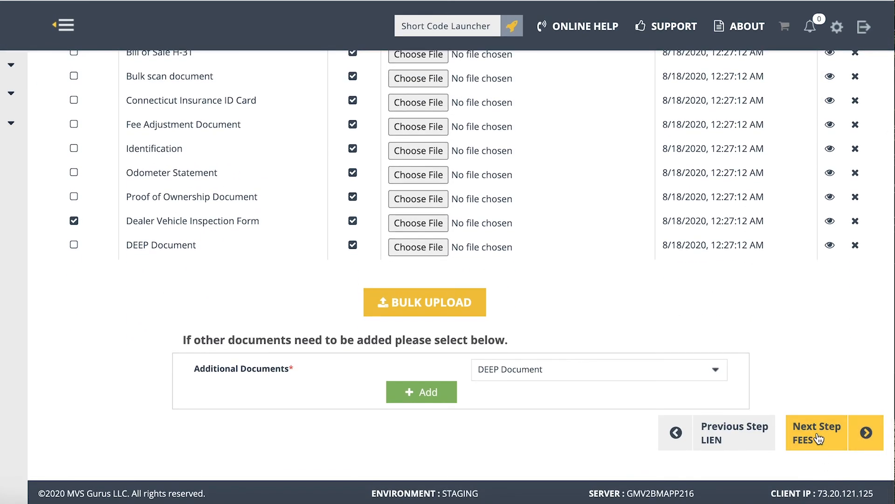
{"action": "left_click", "coordinate": [818, 438]}
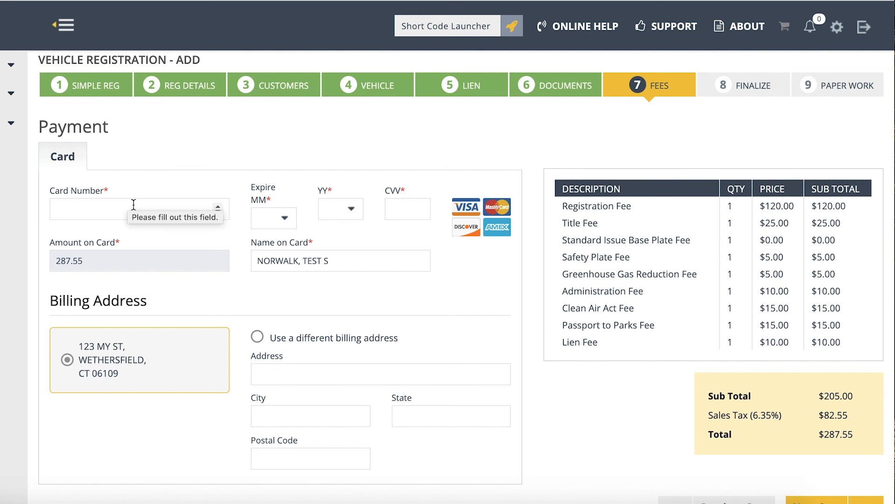
- Fill in the payment card's number, December 2027 expiry and CVV, keeping the existing billing address, and continue to the finalize stage
{"action": "left_click", "coordinate": [148, 214]}
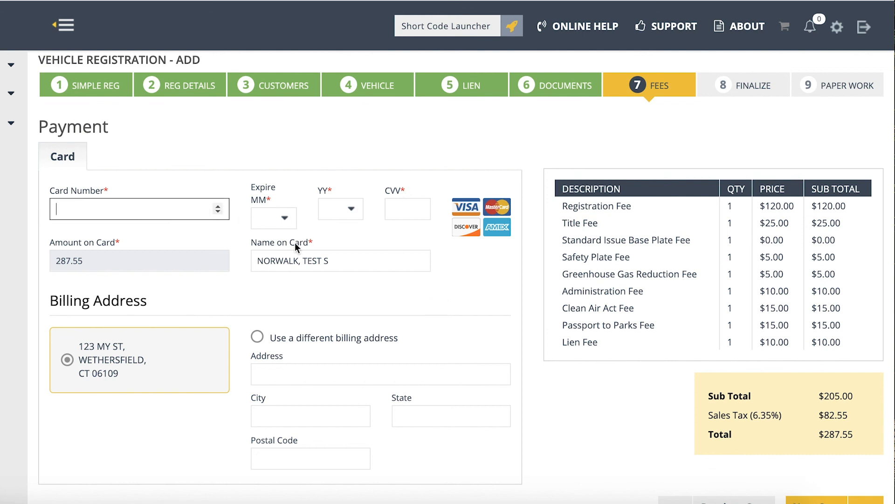
{"action": "scroll", "coordinate": [420, 266], "scroll_direction": "down", "scroll_amount": 3}
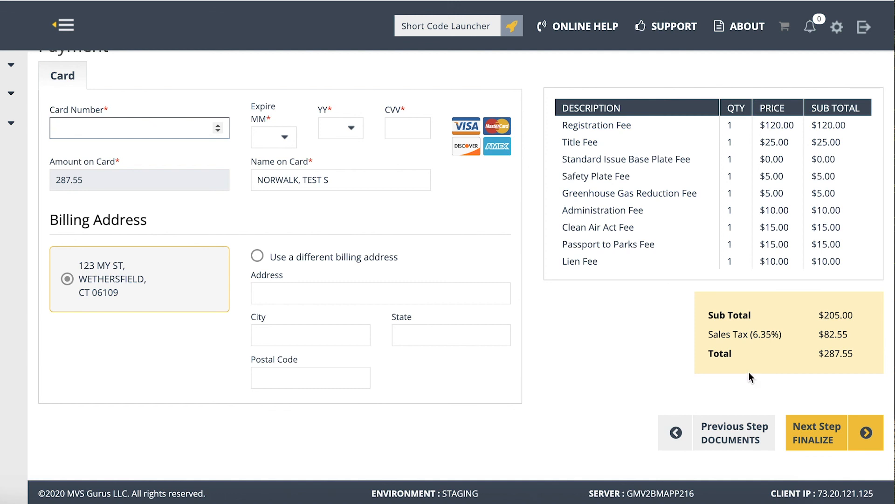
{"action": "scroll", "coordinate": [641, 433], "scroll_direction": "up", "scroll_amount": 1}
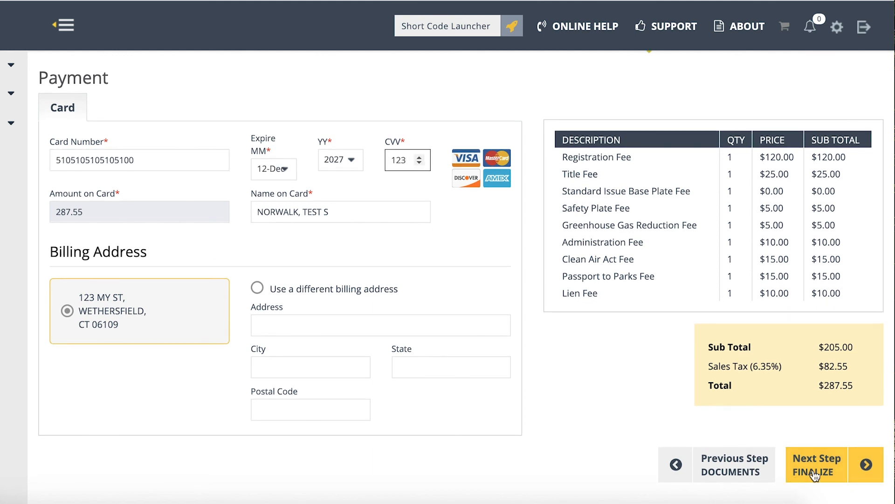
{"action": "scroll", "coordinate": [619, 334], "scroll_direction": "up", "scroll_amount": 1}
{"action": "scroll", "coordinate": [619, 334], "scroll_direction": "down", "scroll_amount": 2}
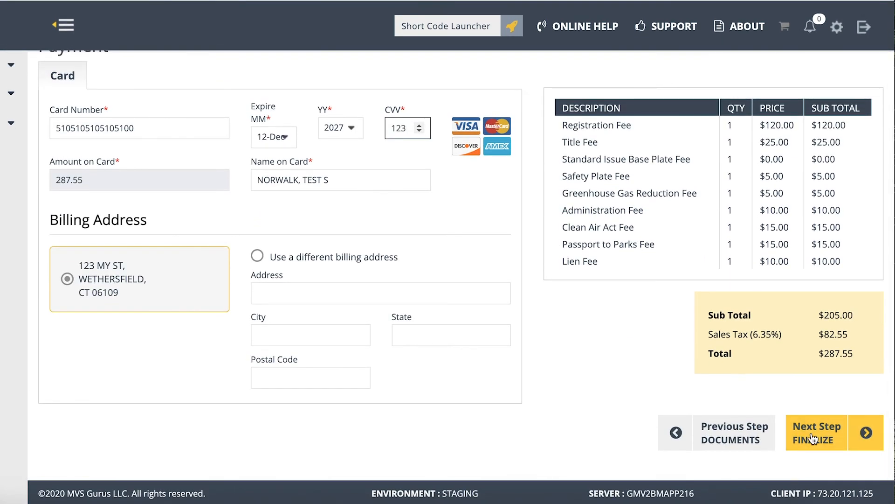
{"action": "left_click", "coordinate": [813, 439]}
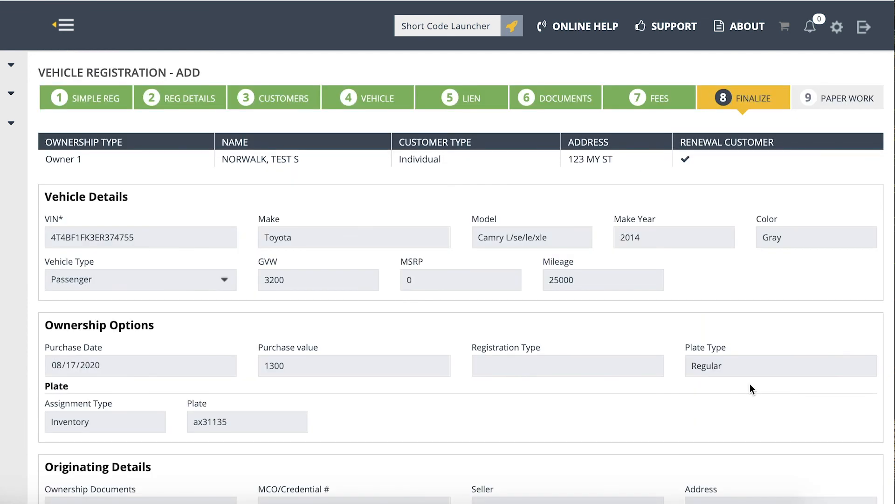
- Check the registration summary on the finalize stage, validating the transaction, and commit it to reach the paperwork stage
{"action": "scroll", "coordinate": [750, 383], "scroll_direction": "down", "scroll_amount": 1}
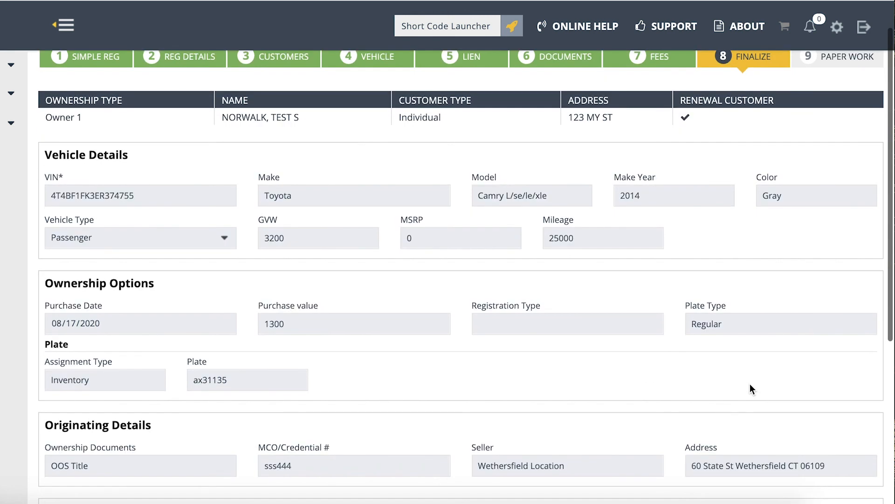
{"action": "scroll", "coordinate": [750, 384], "scroll_direction": "up", "scroll_amount": 1}
{"action": "scroll", "coordinate": [574, 270], "scroll_direction": "down", "scroll_amount": 7}
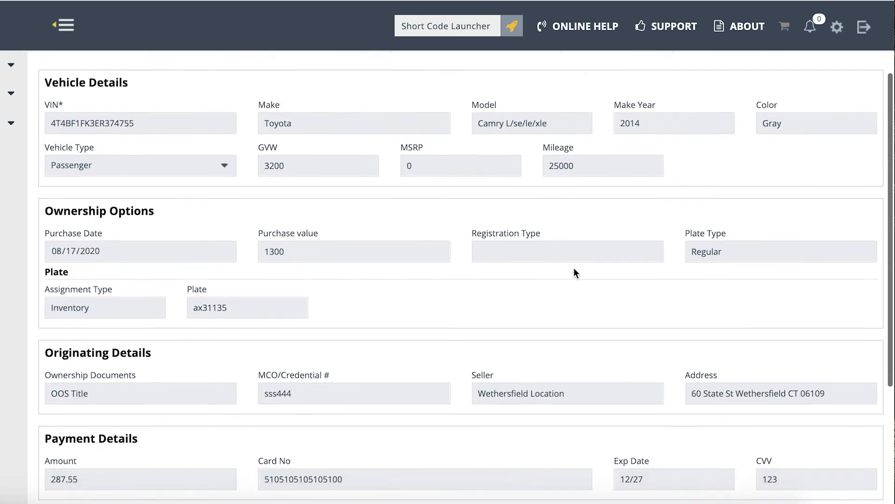
{"action": "left_click", "coordinate": [455, 437]}
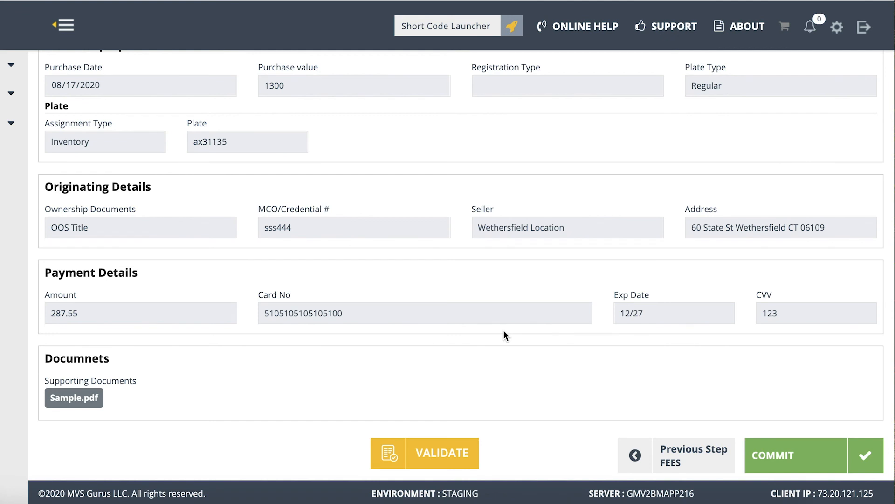
{"action": "scroll", "coordinate": [503, 334], "scroll_direction": "up", "scroll_amount": 5}
{"action": "scroll", "coordinate": [503, 334], "scroll_direction": "down", "scroll_amount": 5}
{"action": "left_click", "coordinate": [798, 464]}
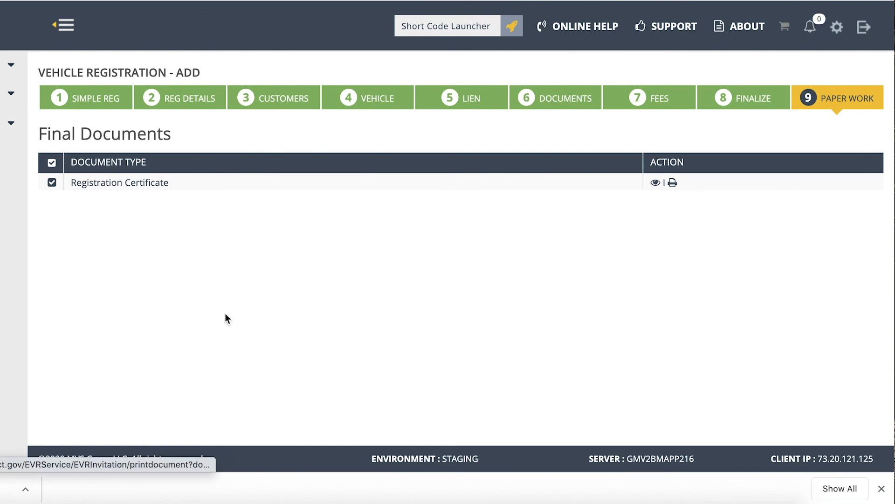
- Open the downloaded Registration Certificate PDF and examine its vehicle, plate, owner and fee details, then return to the final documents
{"action": "left_click", "coordinate": [4, 488]}
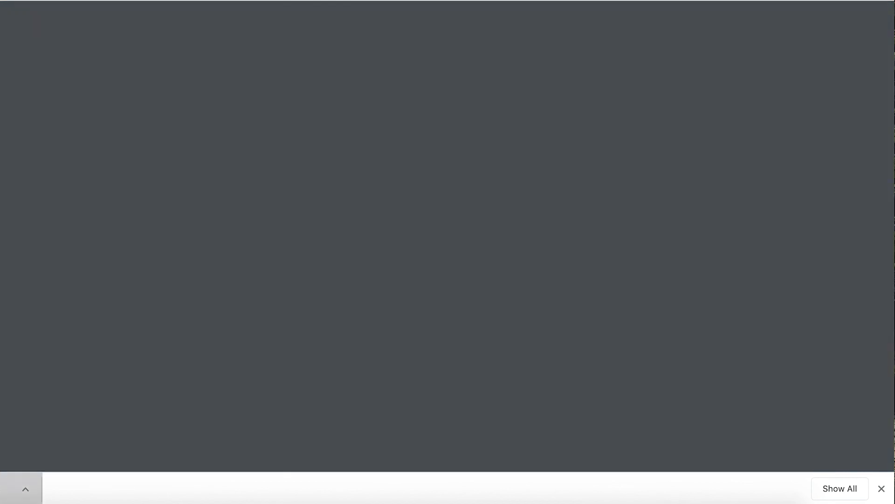
{"action": "scroll", "coordinate": [405, 309], "scroll_direction": "down", "scroll_amount": 7}
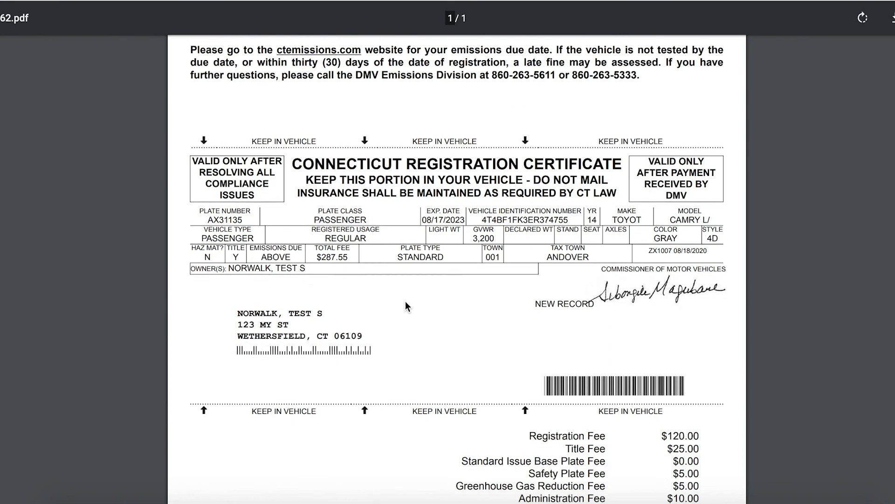
{"action": "scroll", "coordinate": [404, 309], "scroll_direction": "up", "scroll_amount": 8}
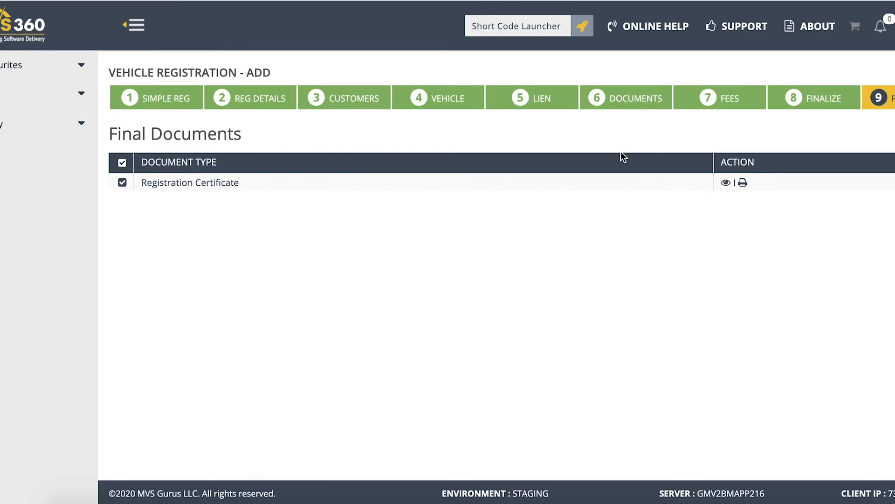